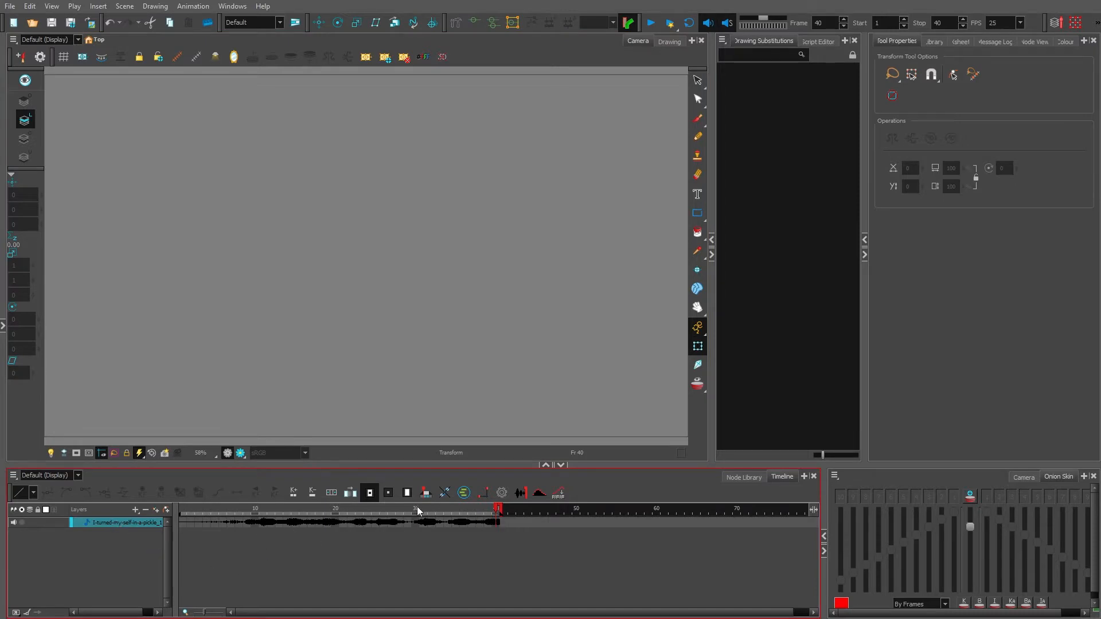
- Extend the scene to frame 45, and match its length to the full sound layer at frame 117
key(Return)
mouse_move(491, 523)
mouse_down()
mouse_move(642, 513)
mouse_move(528, 515)
mouse_up()
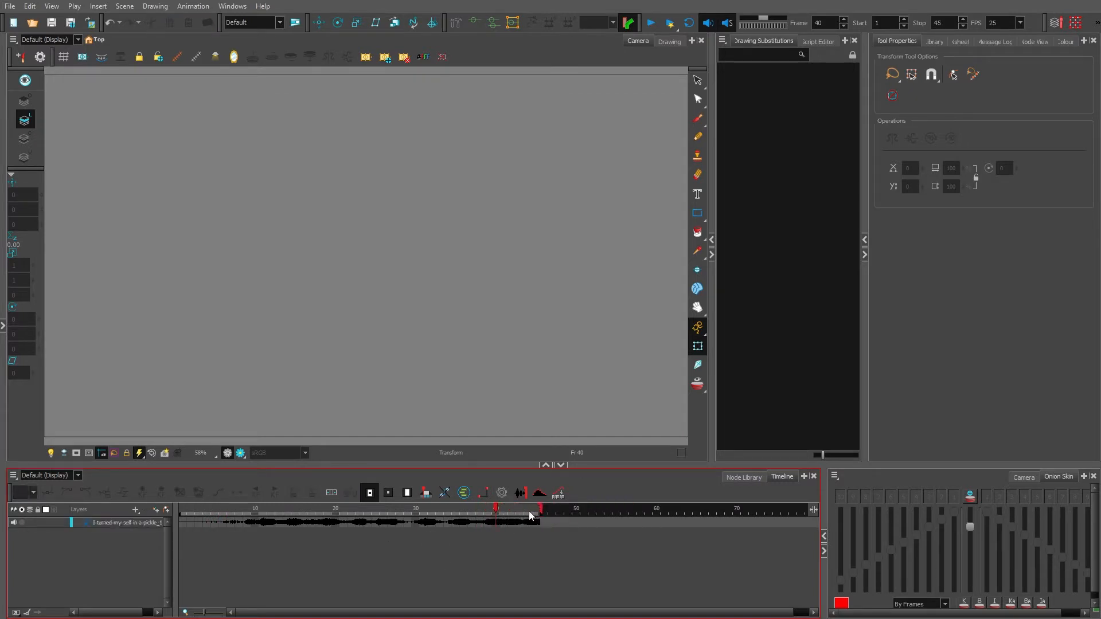
click(131, 523)
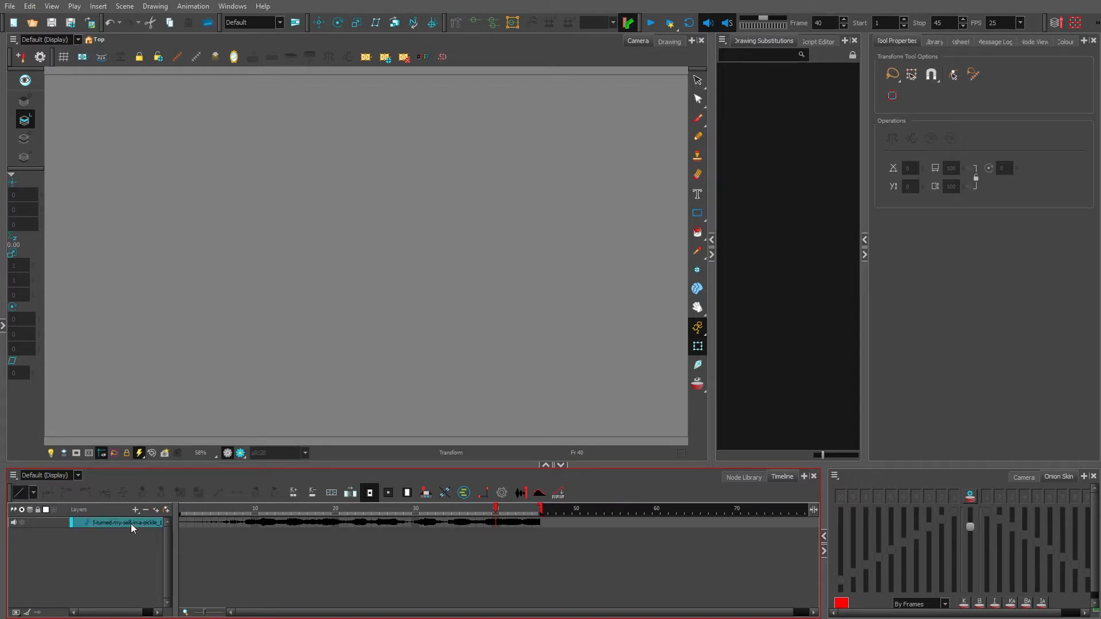
click(521, 494)
mouse_move(565, 612)
mouse_down()
mouse_move(794, 613)
mouse_move(443, 593)
mouse_move(152, 507)
mouse_up()
key(Return)
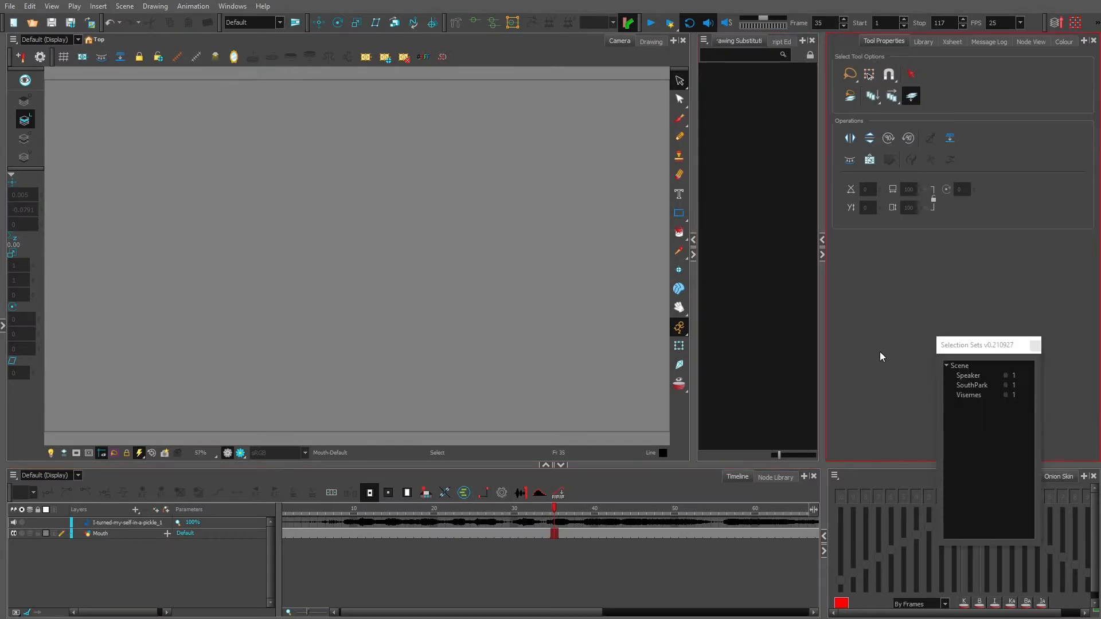
- Show the Speaker selection set and start Sound Amplitude To Keyframes on the Speaker-P peg
click(993, 374)
click(1006, 376)
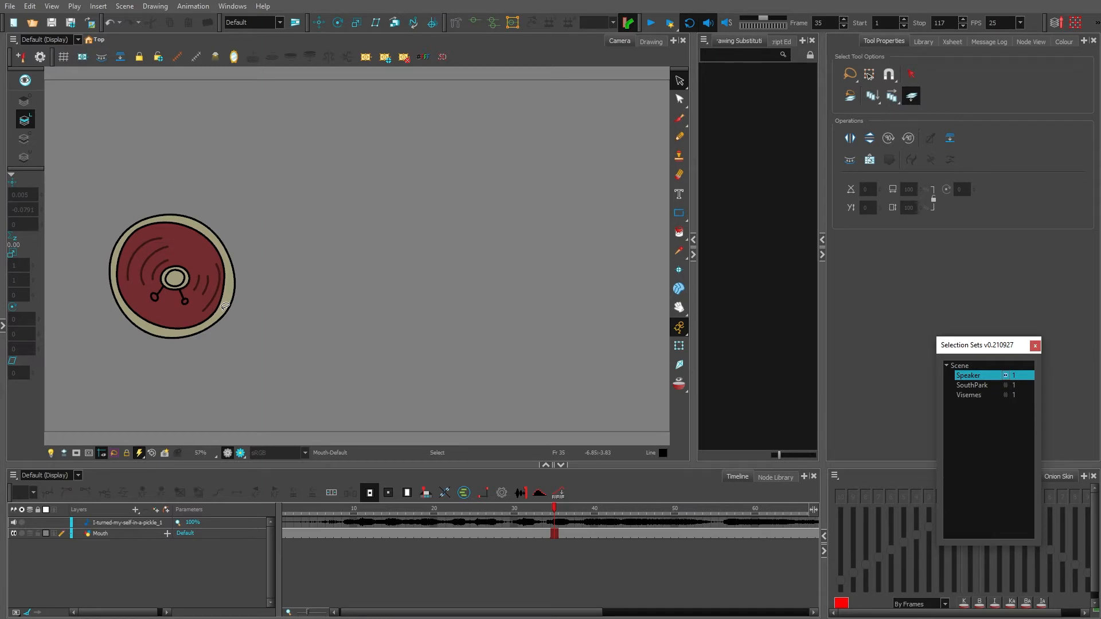
click(538, 494)
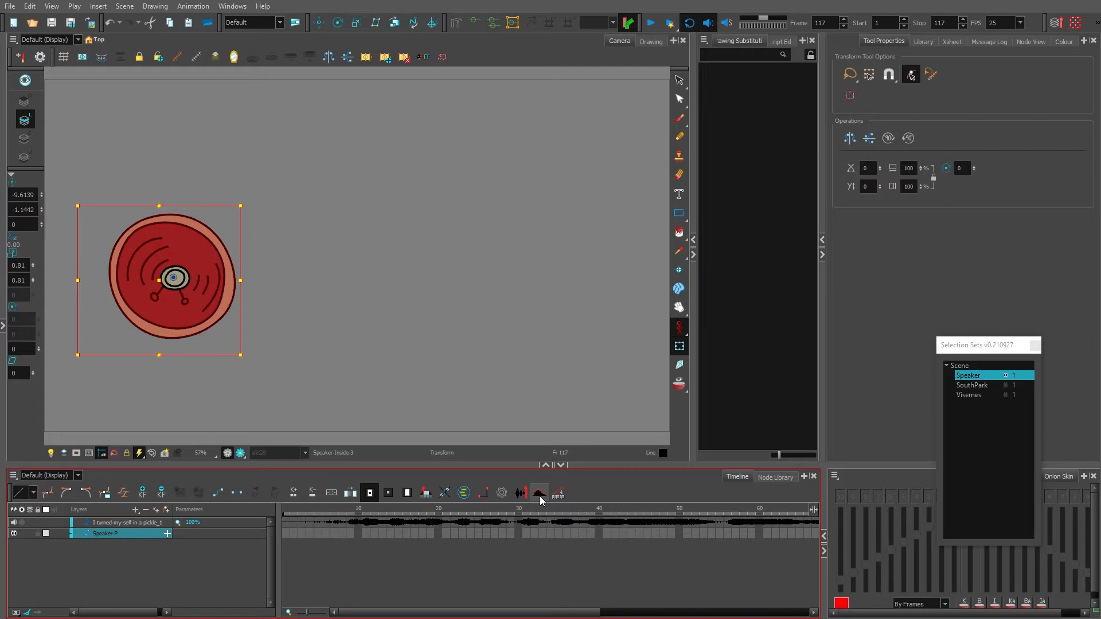
click(540, 499)
drag(371, 193, 507, 180)
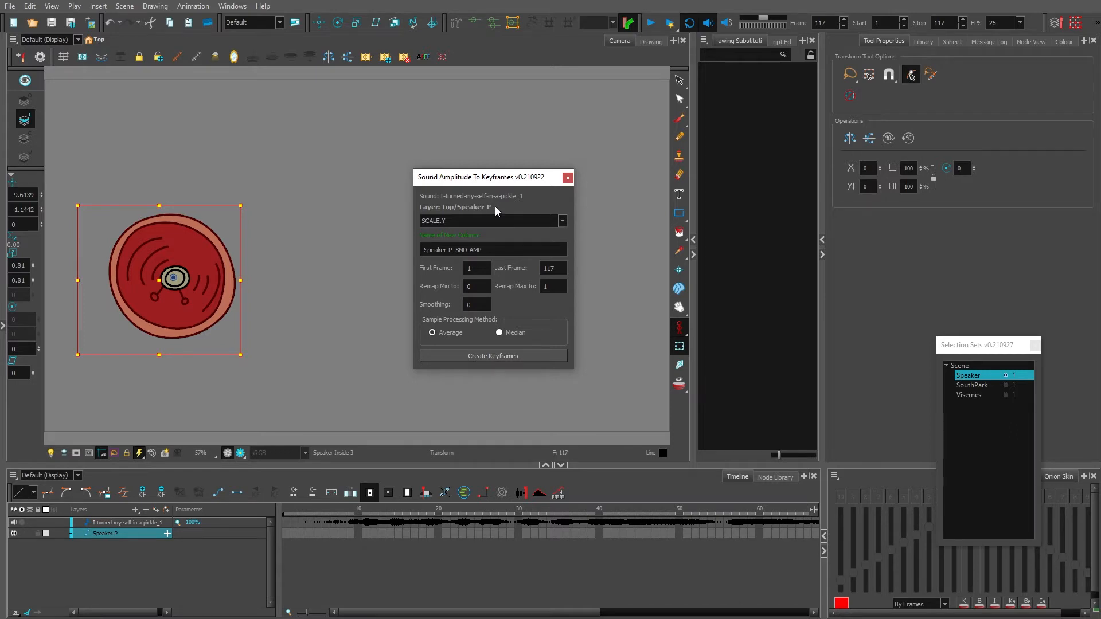
- Create SCALE.Y keyframes on Speaker-P over frames 1 to 117, with a minimum remap of 0.8 and smoothing 1
click(488, 222)
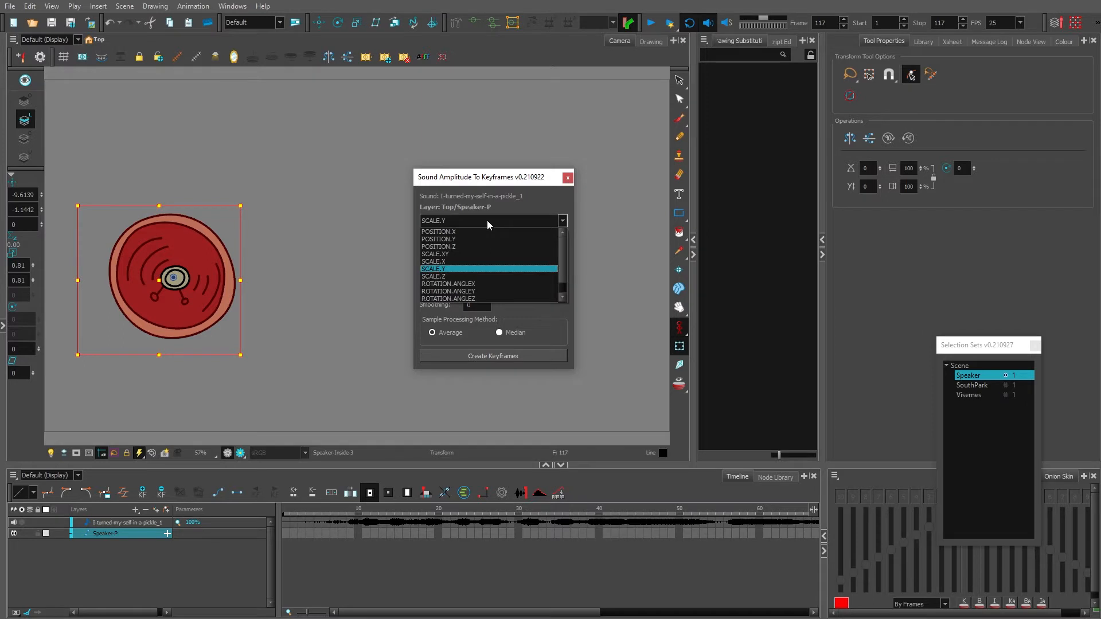
click(486, 220)
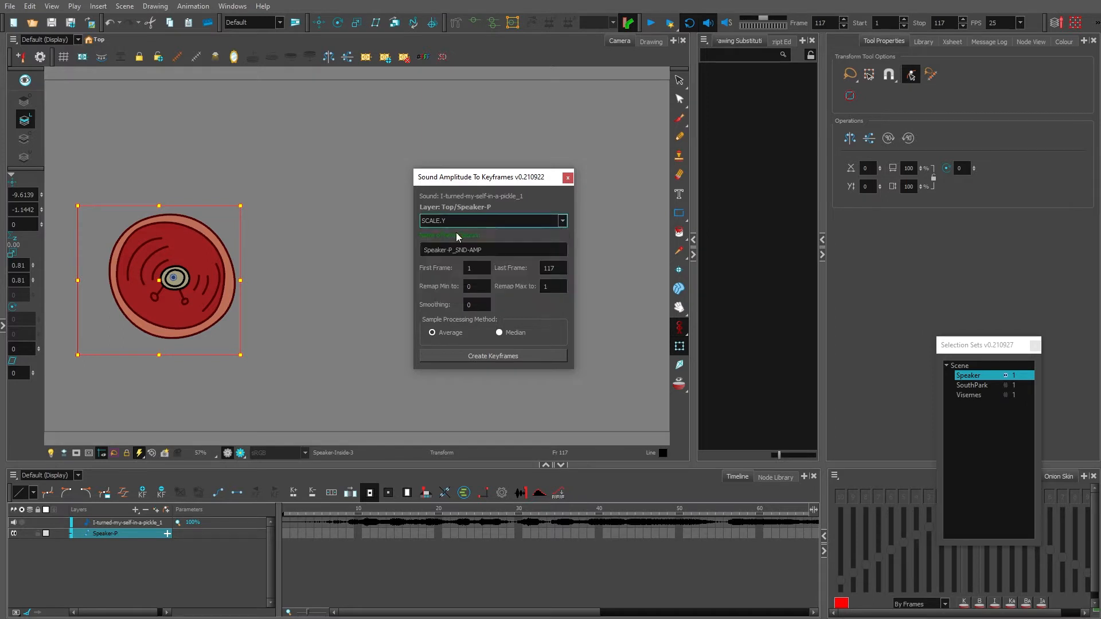
click(441, 249)
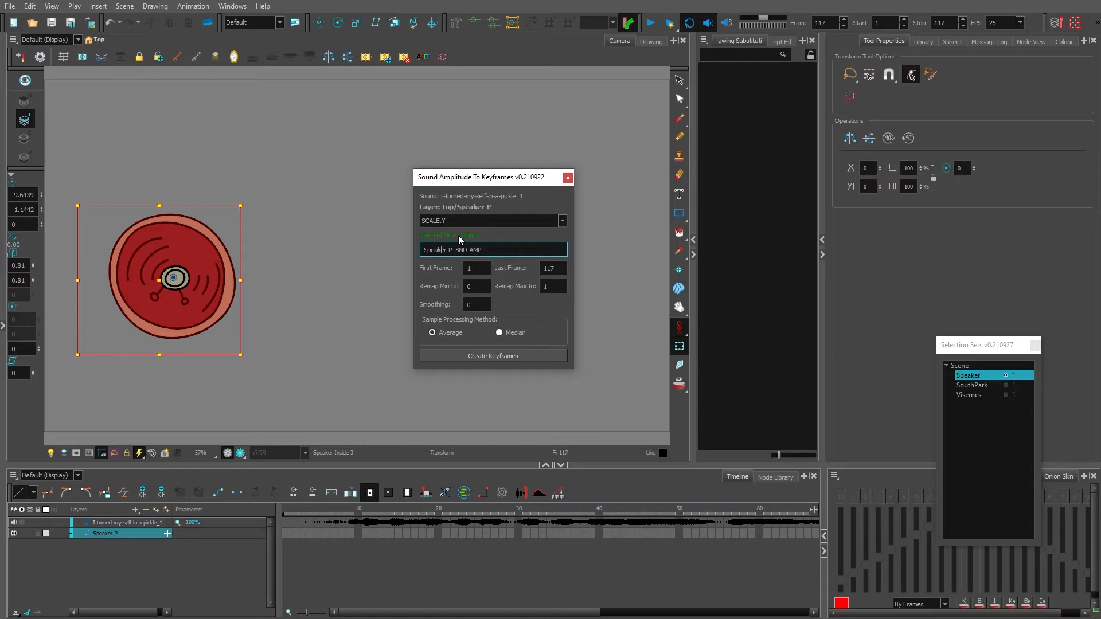
click(476, 267)
click(559, 269)
click(481, 287)
text(8)
key(Tab)
double_click(479, 306)
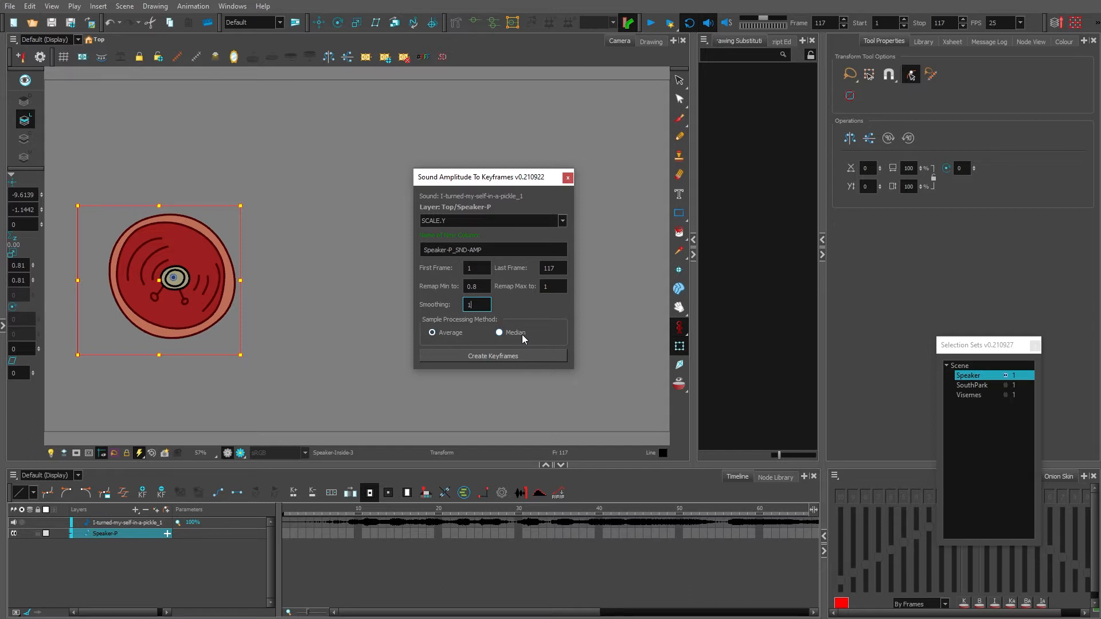
click(485, 356)
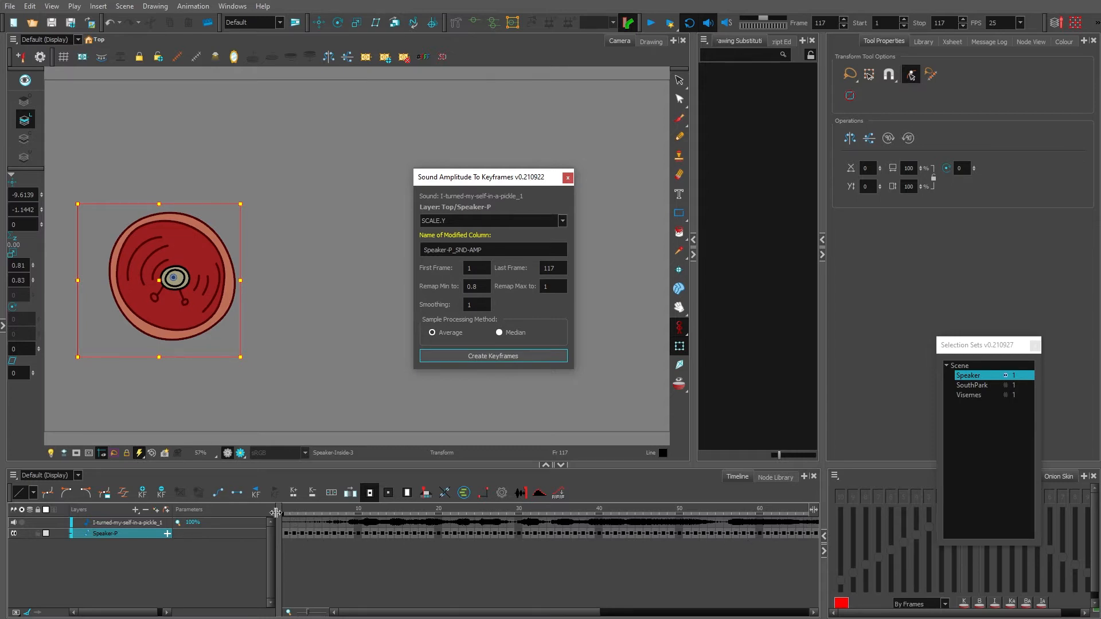
- Open the Y-axis scale curve of Speaker-P in an enlarged Bezier Editor, keeping the keyframe settings accessible
double_click(132, 535)
click(434, 402)
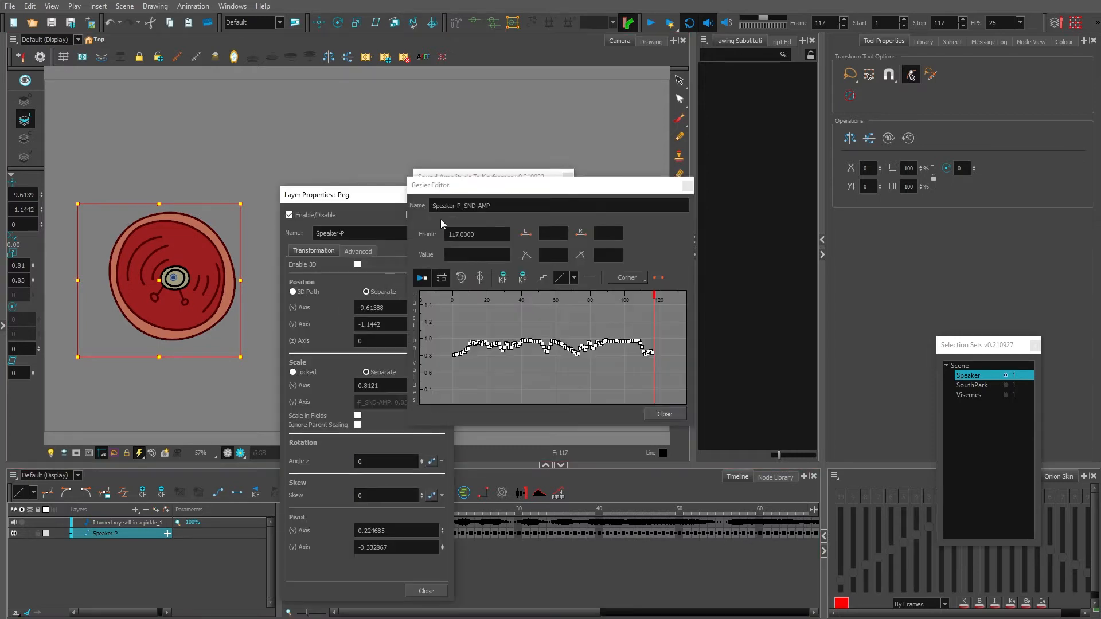
drag(459, 192, 228, 162)
drag(464, 258, 1013, 258)
drag(628, 152, 486, 285)
drag(500, 185, 864, 385)
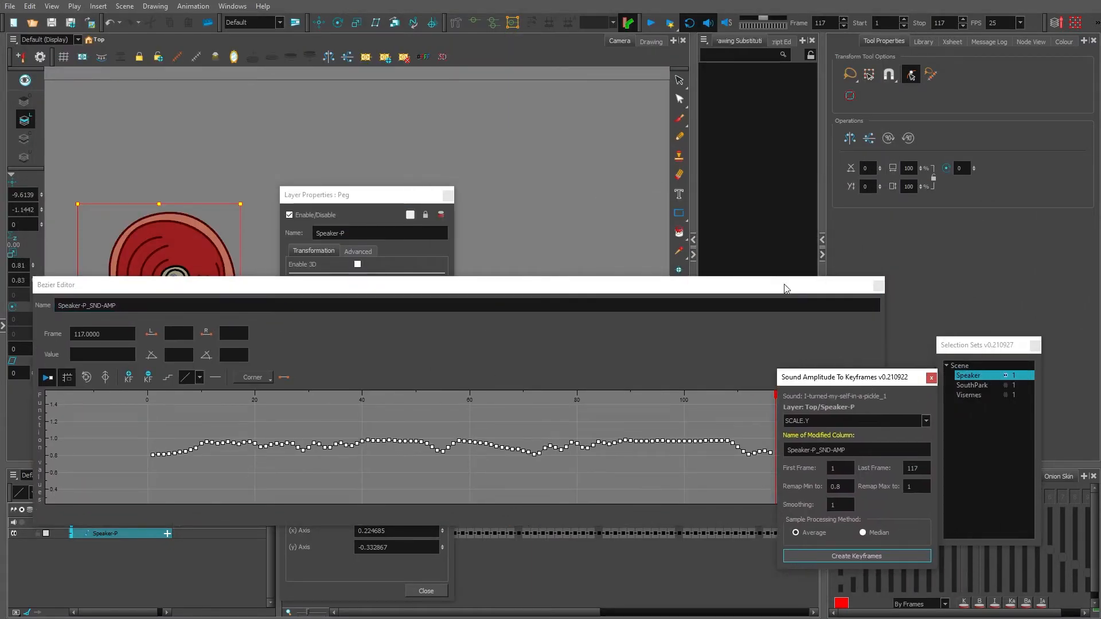
mouse_move(768, 287)
mouse_down()
mouse_move(859, 160)
mouse_move(871, 107)
mouse_move(917, 43)
mouse_move(977, 83)
mouse_up()
- Regenerate the Y scale keyframes with smoothing 0 and examine the curve up close
double_click(843, 505)
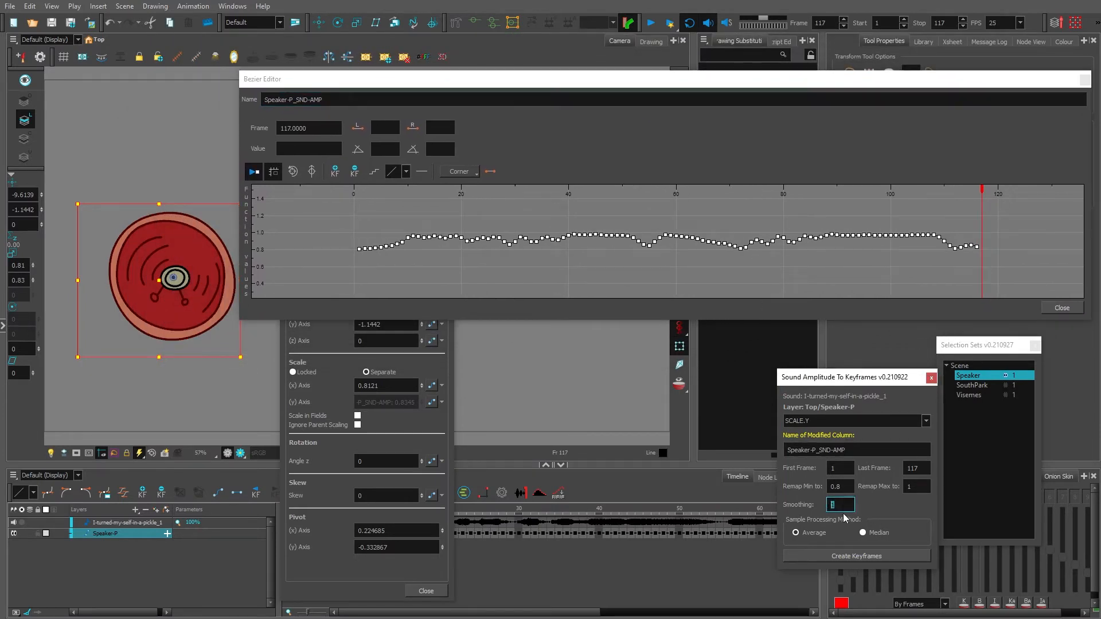
text(0)
click(845, 556)
click(407, 285)
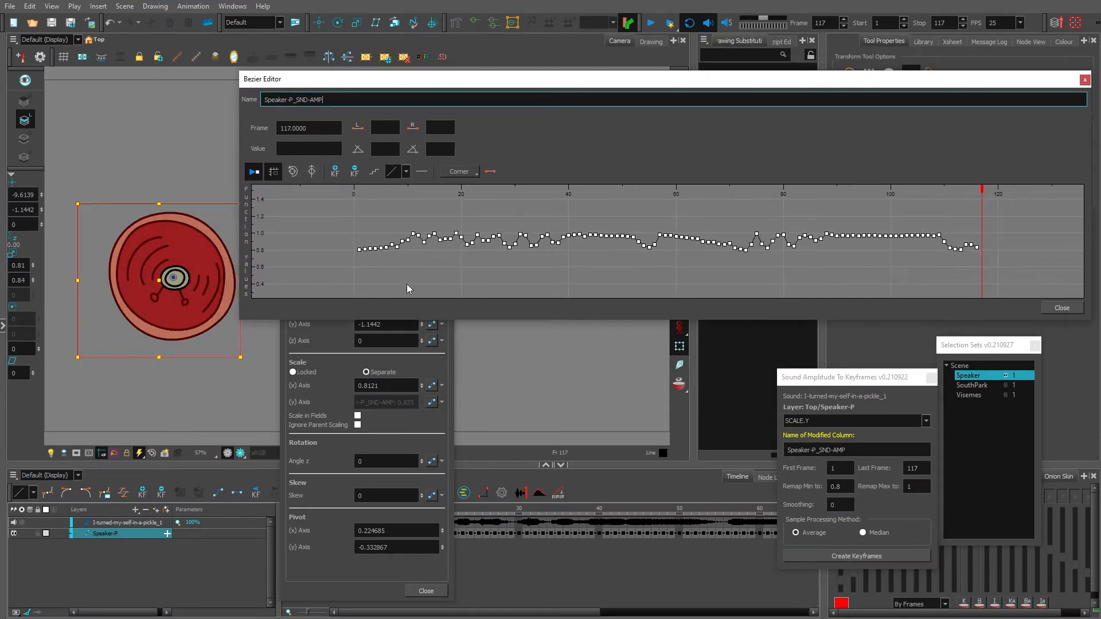
drag(416, 321, 416, 340)
scroll(470, 267, up, 3)
- Regenerate the Y scale keyframes with smoothing 1 and with smoothing 2 to compare the curves
double_click(840, 504)
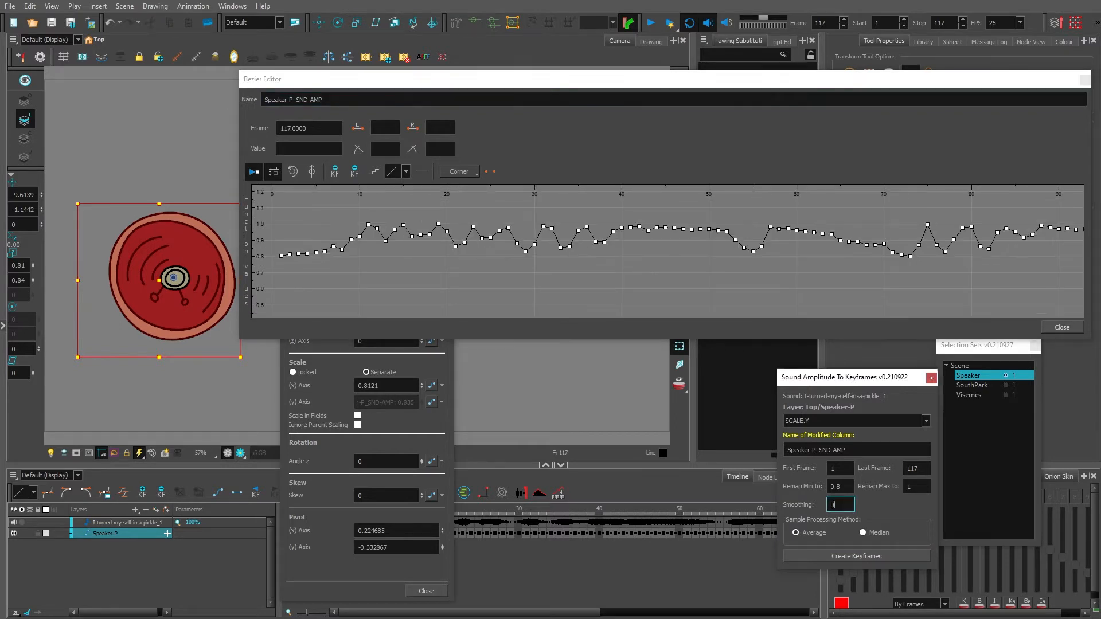
text(1)
click(841, 558)
drag(843, 505, 818, 505)
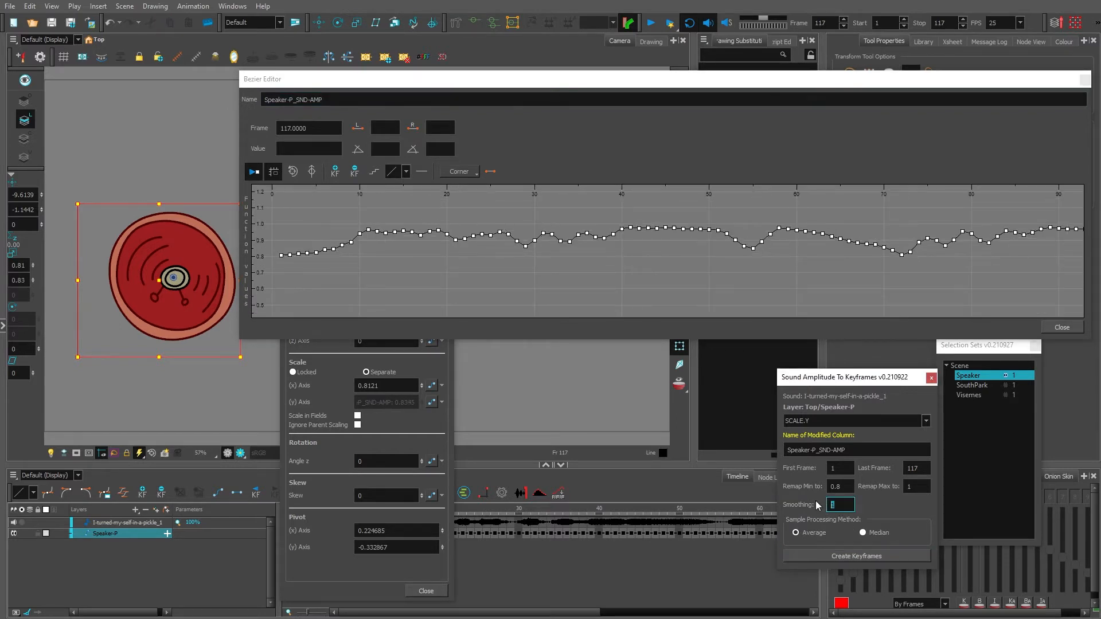
text(2)
click(847, 557)
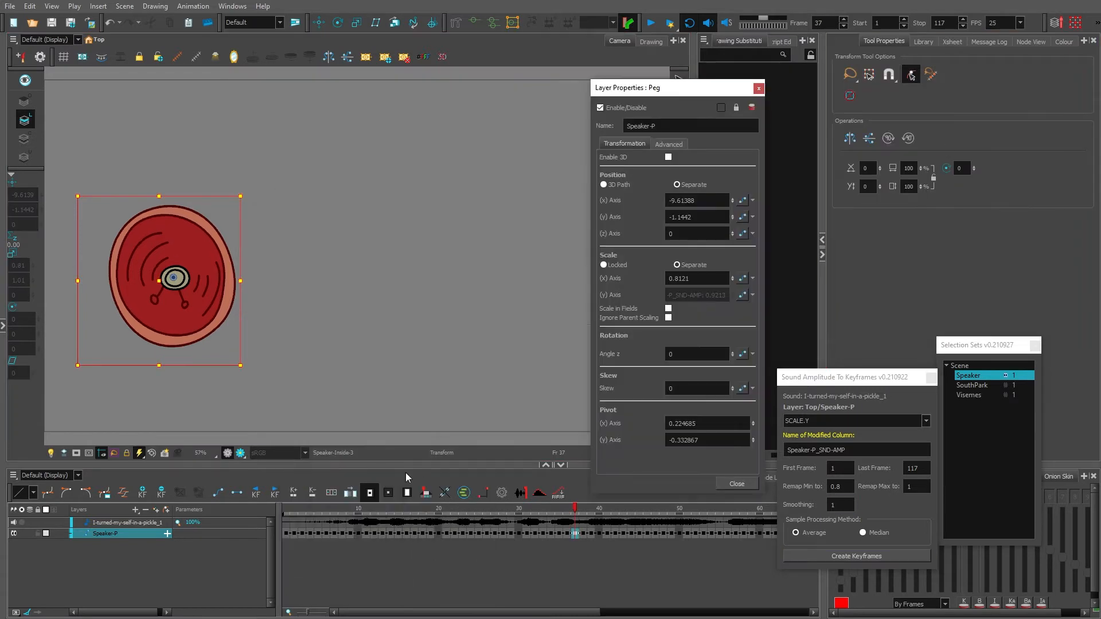
- Play back the speaker's vertical scale animation from the first frame and scrub to frame 37
click(285, 509)
key(shift+Return)
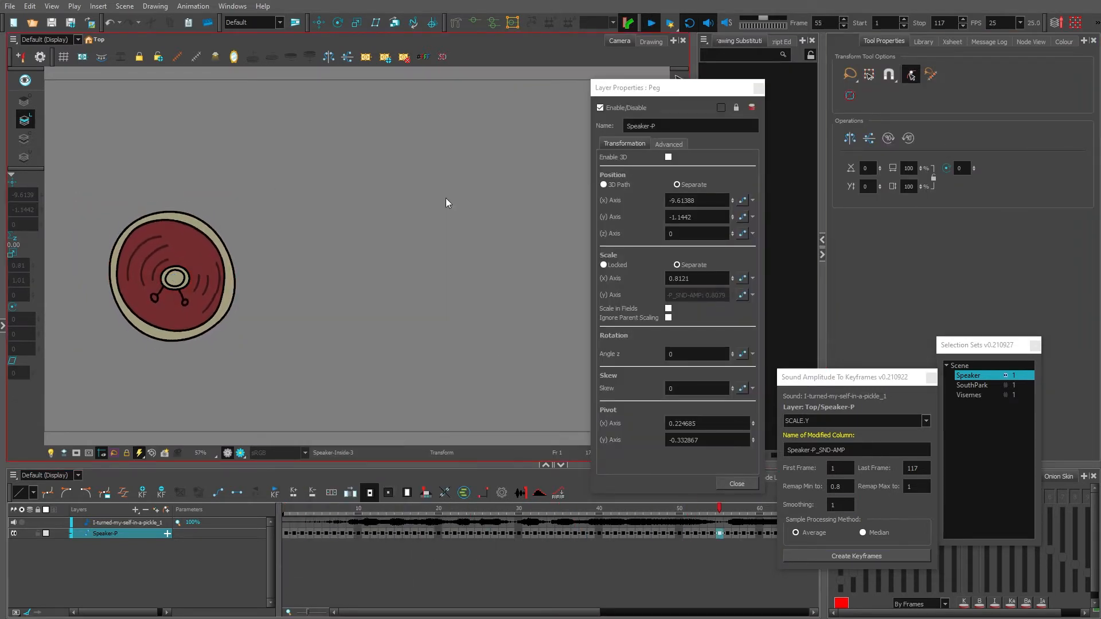
scroll(174, 285, up, 1)
key(n)
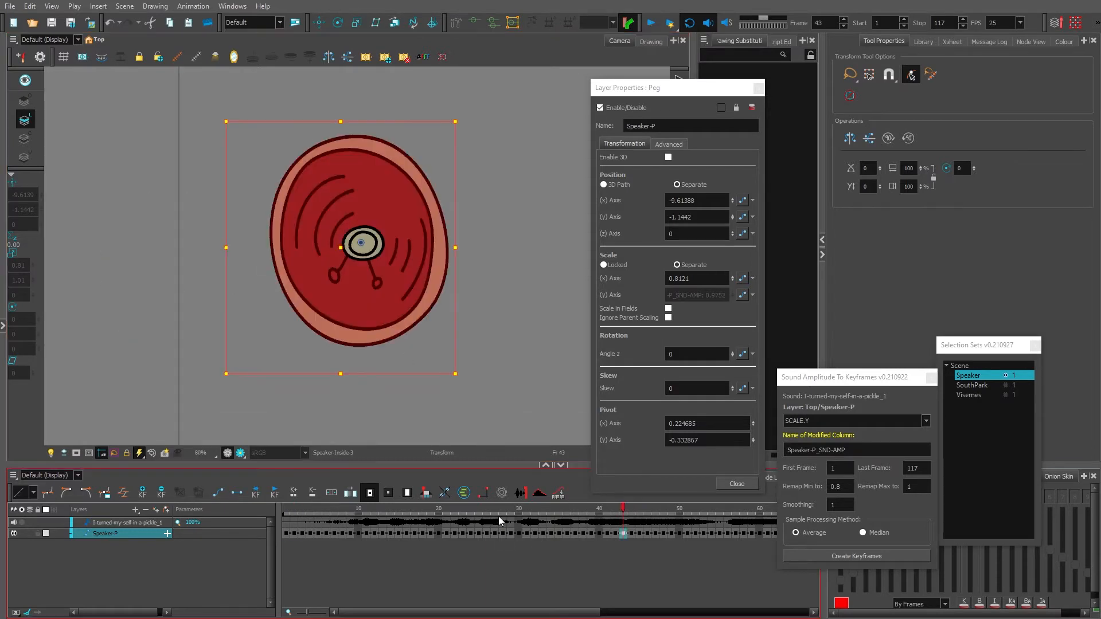
drag(410, 510, 575, 510)
- Link Speaker-P's X-axis scale to the Y-axis scale function and play back the uniform scaling
click(753, 294)
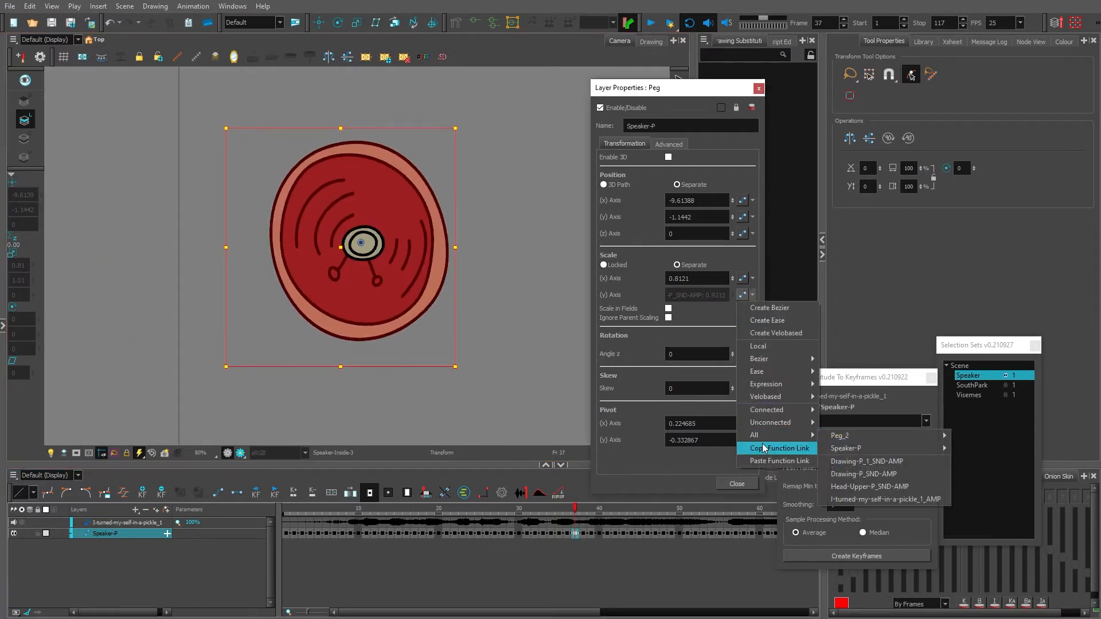
click(764, 447)
click(752, 278)
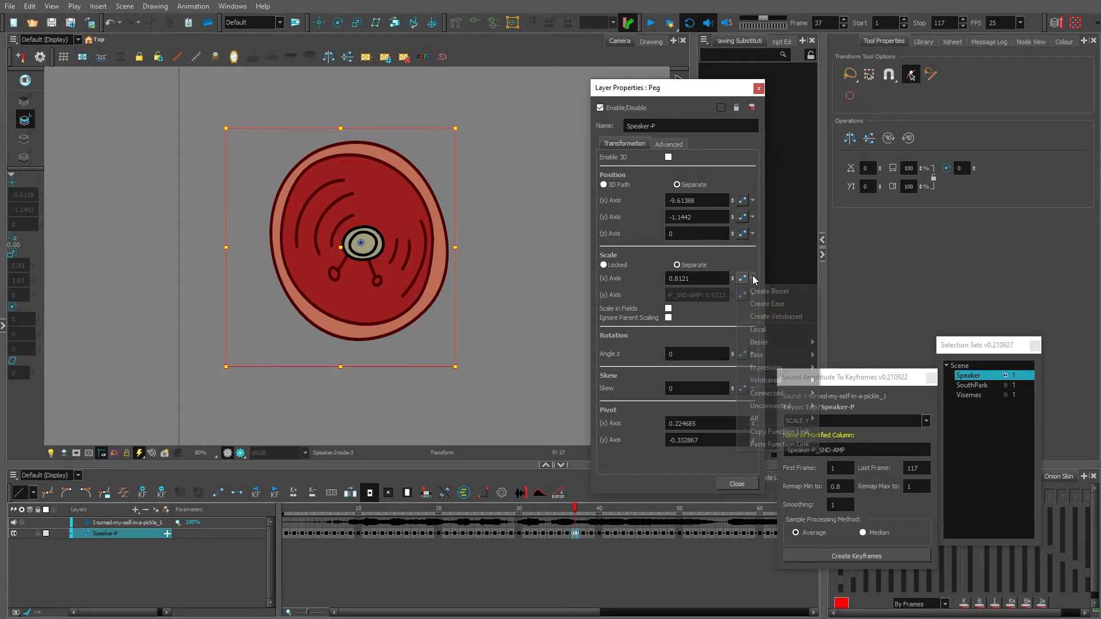
click(764, 445)
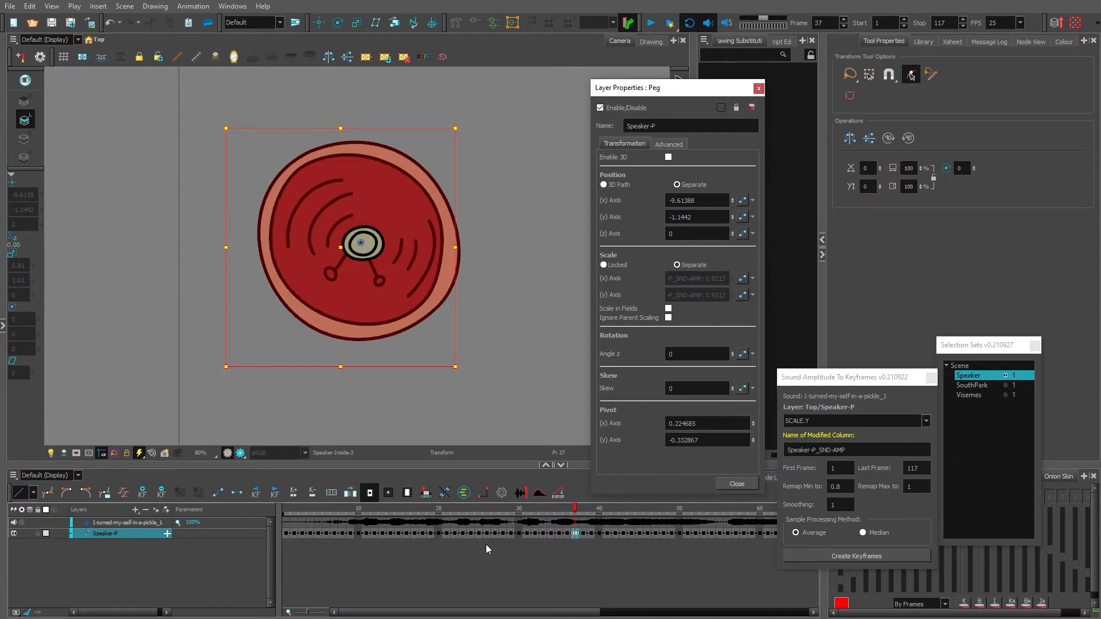
click(460, 509)
key(Return)
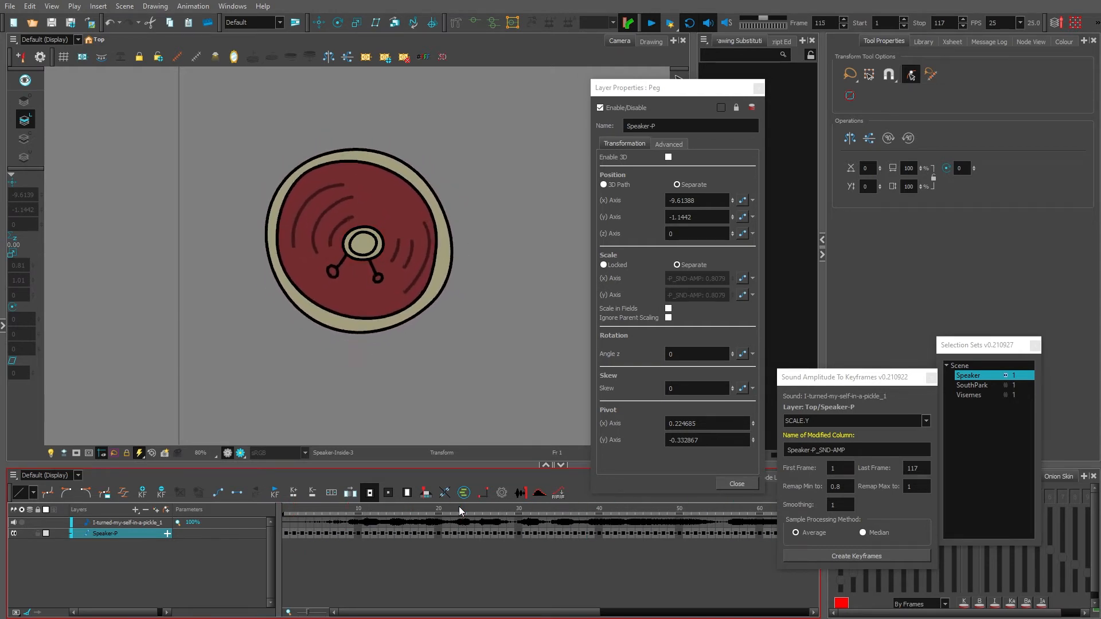
key(Return)
click(309, 509)
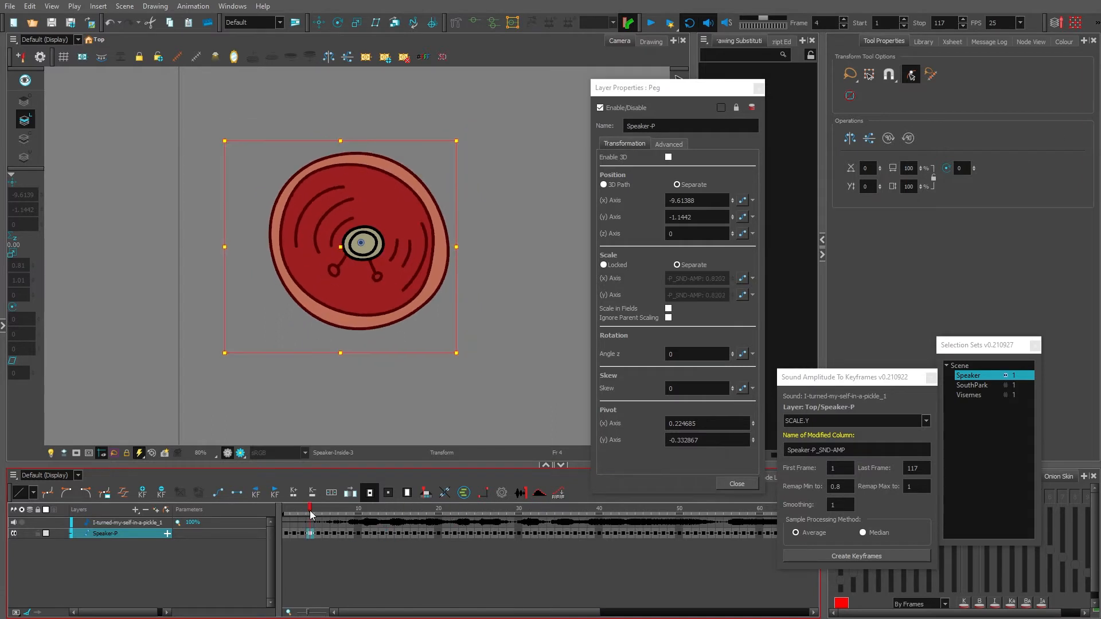
- Return Speaker-P's X-axis scale to a local value and restart Sound Amplitude To Keyframes
click(752, 279)
click(766, 327)
drag(698, 91, 666, 84)
click(931, 378)
click(539, 493)
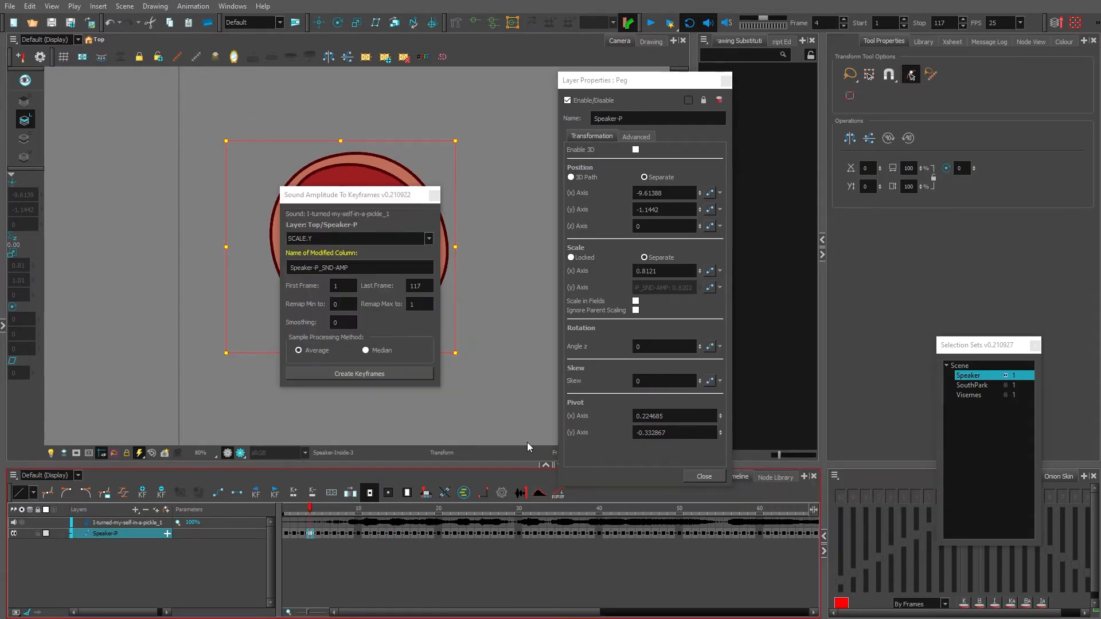
drag(386, 196, 732, 247)
drag(730, 246, 734, 247)
- Create SCALE.X keyframes in a column named Speaker-P_SX_SND-AMP, remapped from .9 to 1.2 with smoothing 2
drag(680, 353, 706, 358)
text(.8)
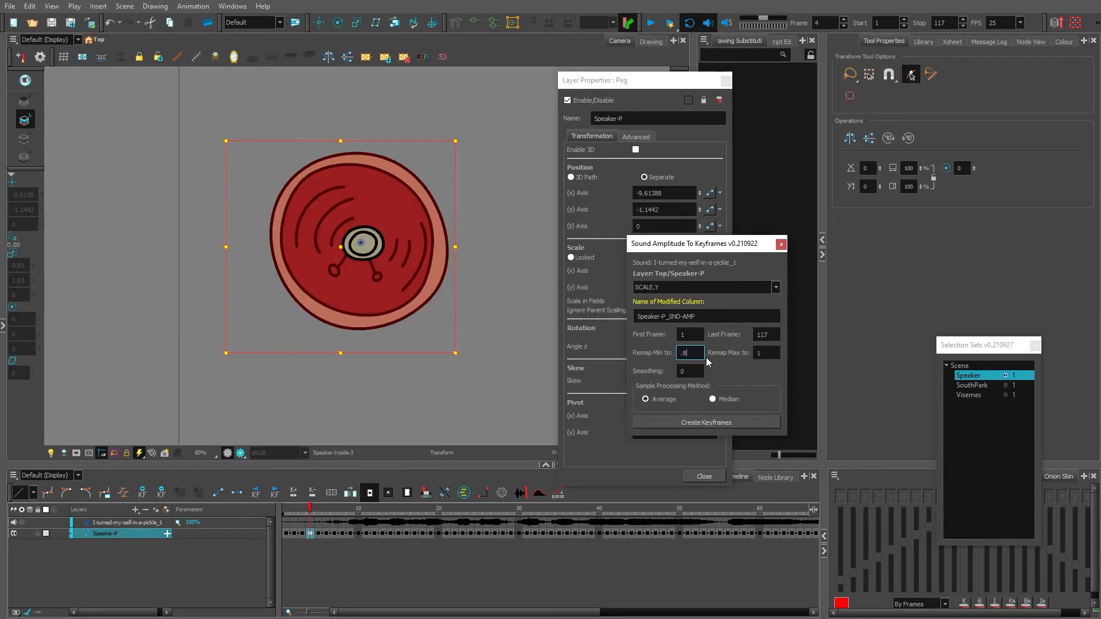
text(.9)
click(770, 354)
text(.2)
click(690, 371)
text(2)
click(775, 287)
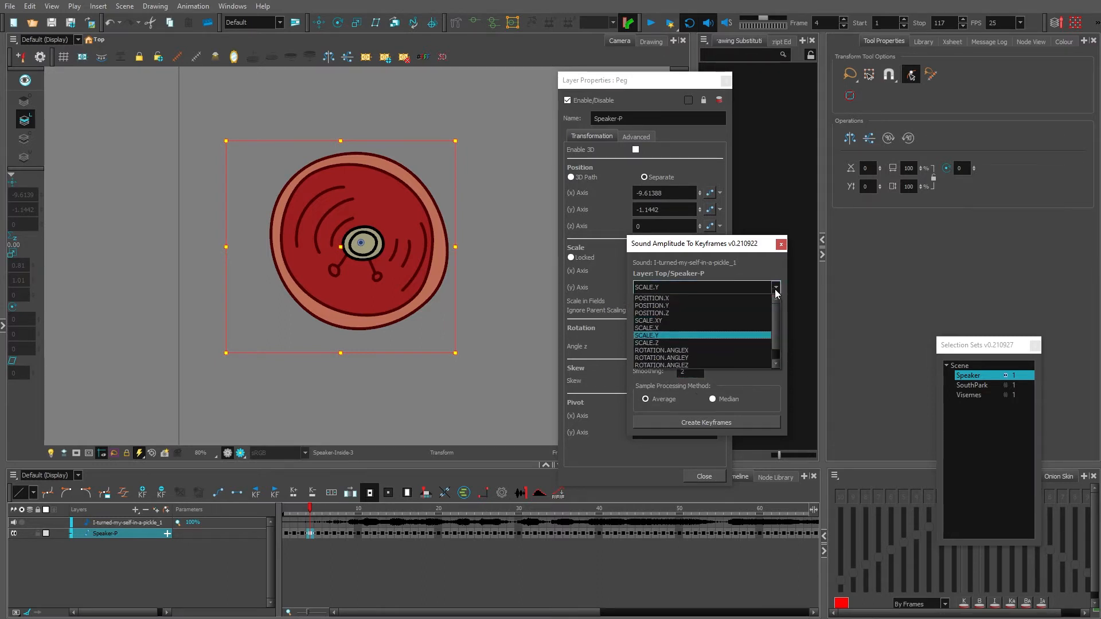
click(676, 327)
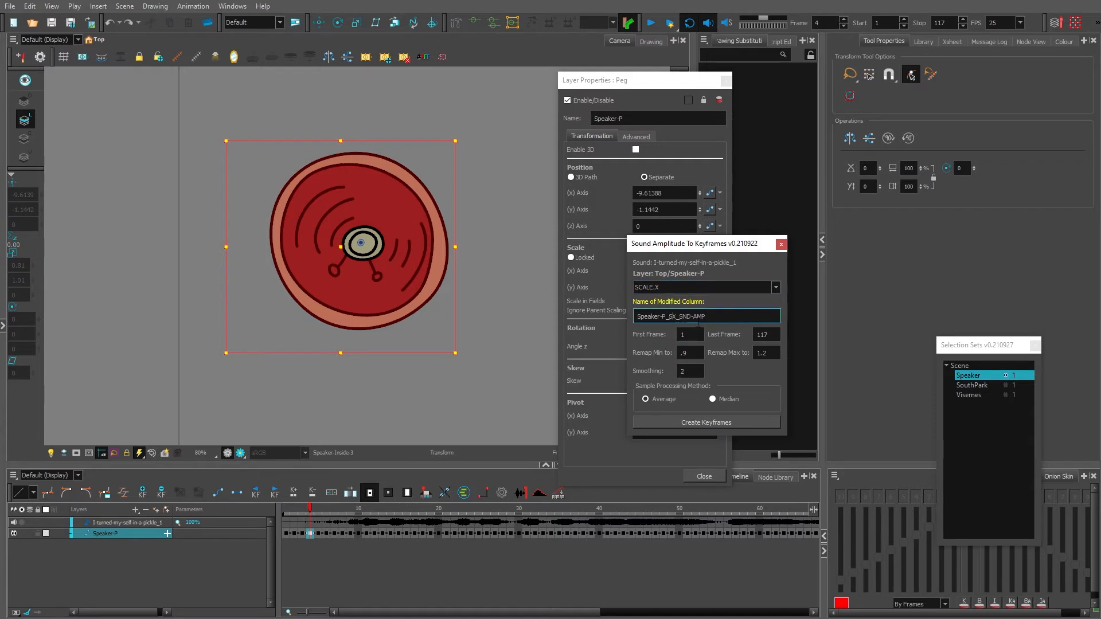
click(717, 422)
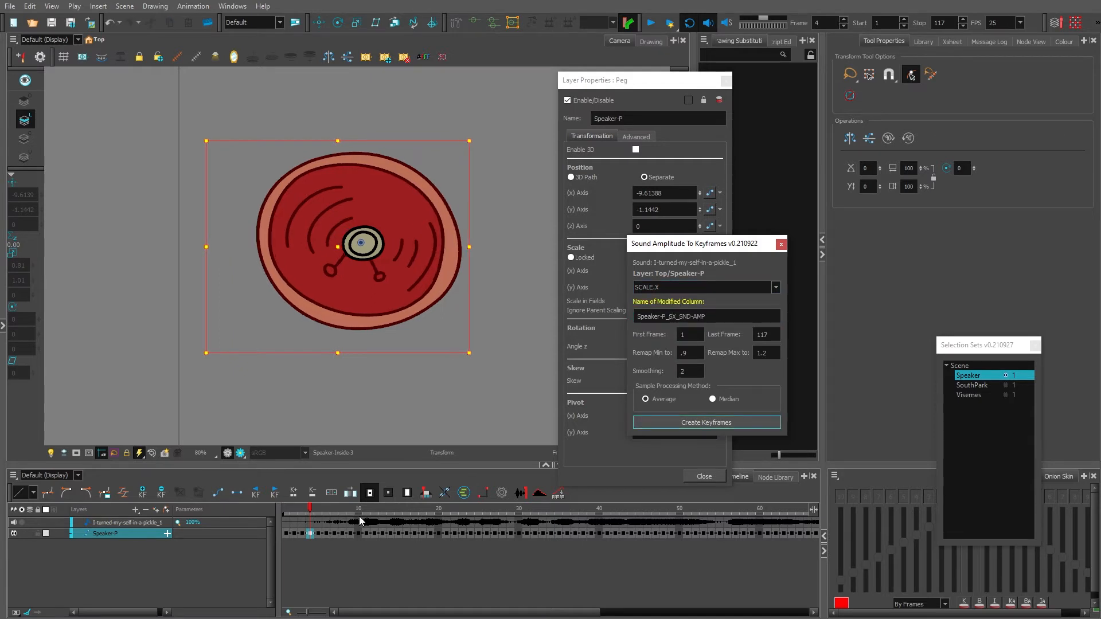
- Play back the speaker animation with separate X and Y sound-driven scaling
click(308, 509)
key(shift+Return)
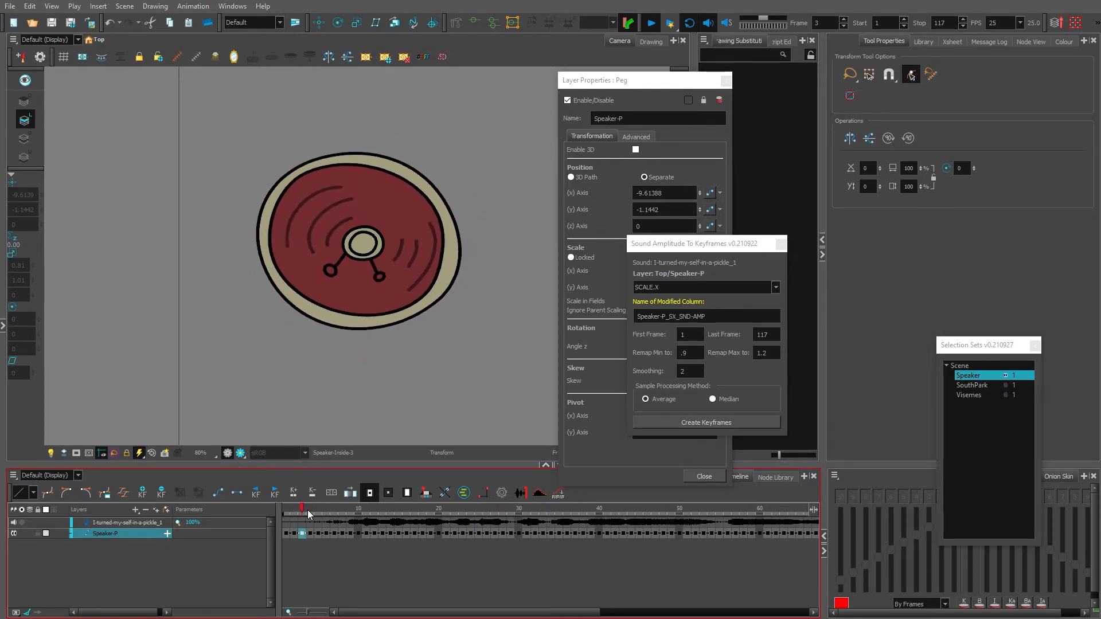
key(shift+Return)
- Close the Speaker-P dialogs, hide the Speaker set, and show the SouthPark set with its character centred in view
drag(722, 248, 847, 217)
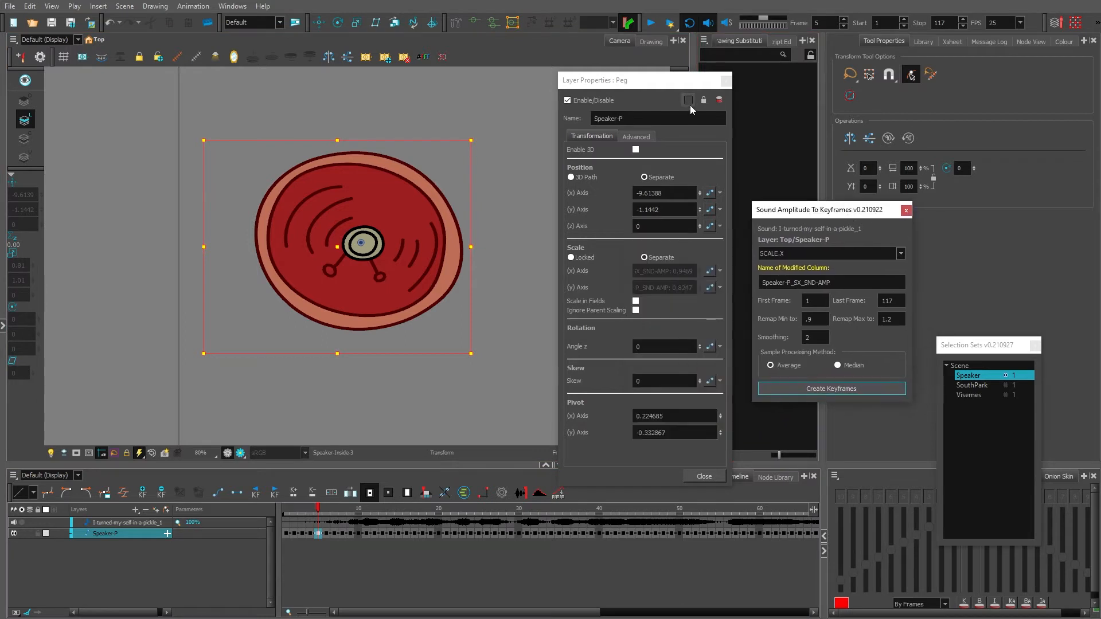
click(725, 81)
click(905, 211)
click(1006, 376)
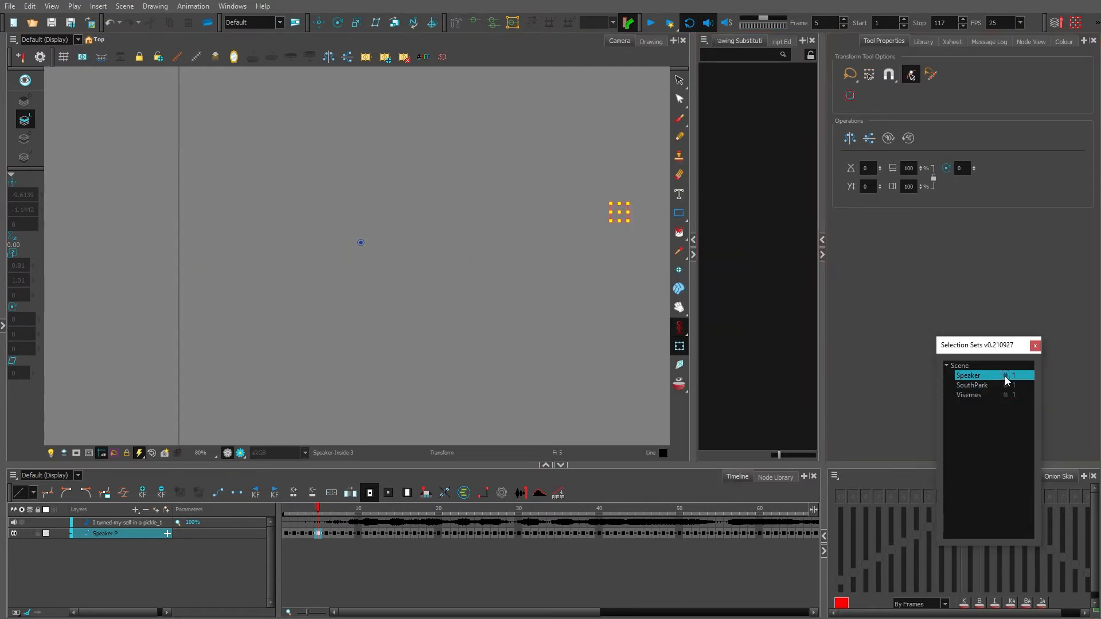
click(1005, 385)
scroll(516, 304, down, 2)
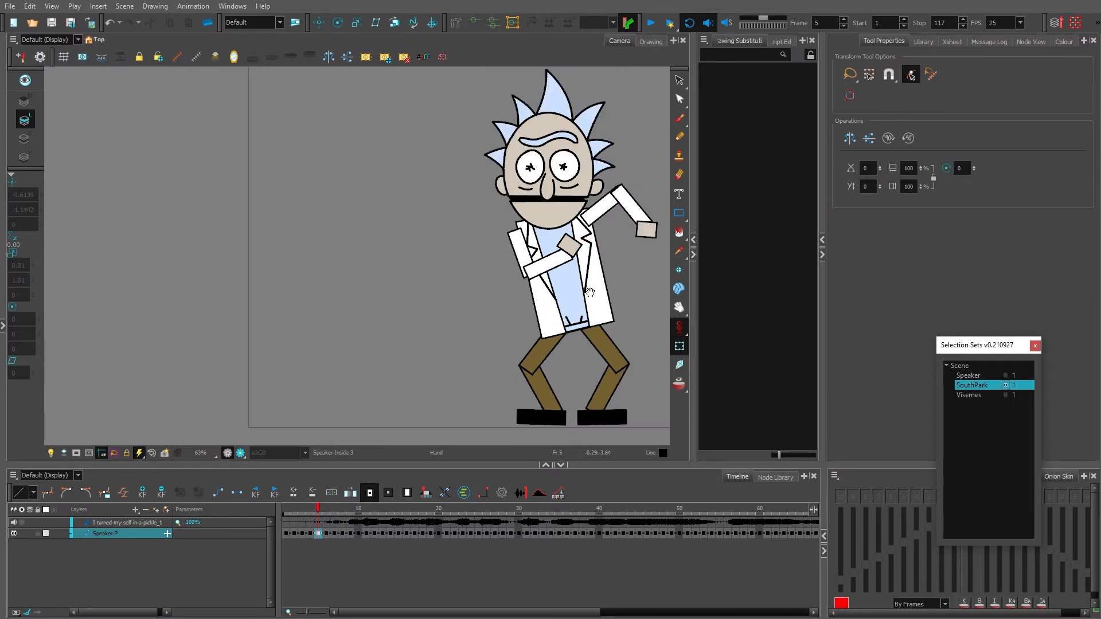
drag(590, 292, 410, 296)
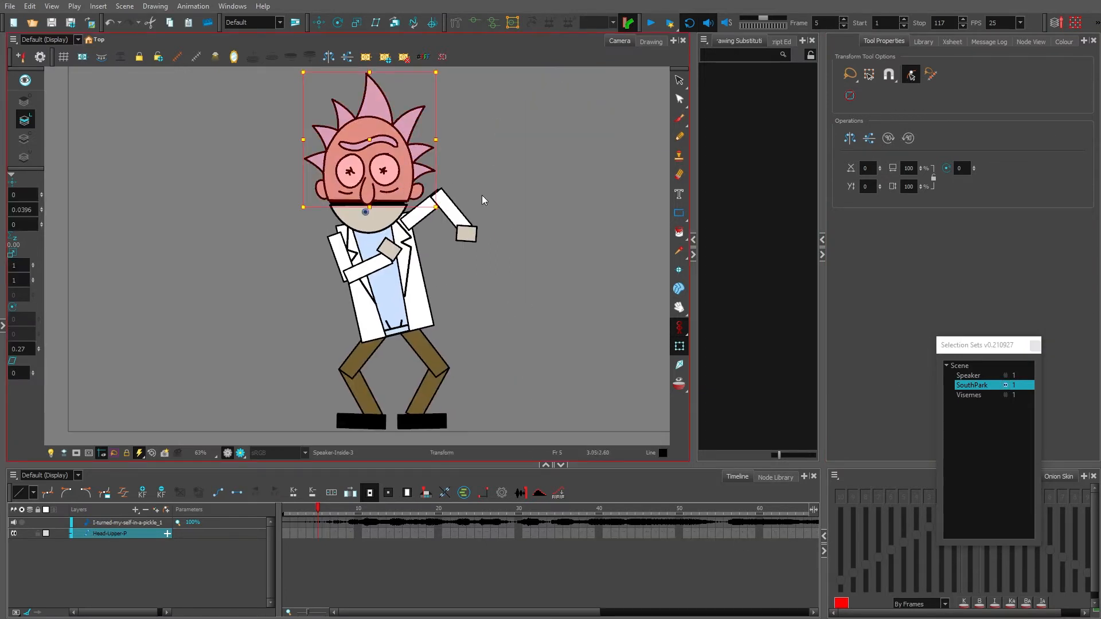
- Try moving the character's upper head up and away from the jaw, and undo the move
drag(482, 195, 467, 170)
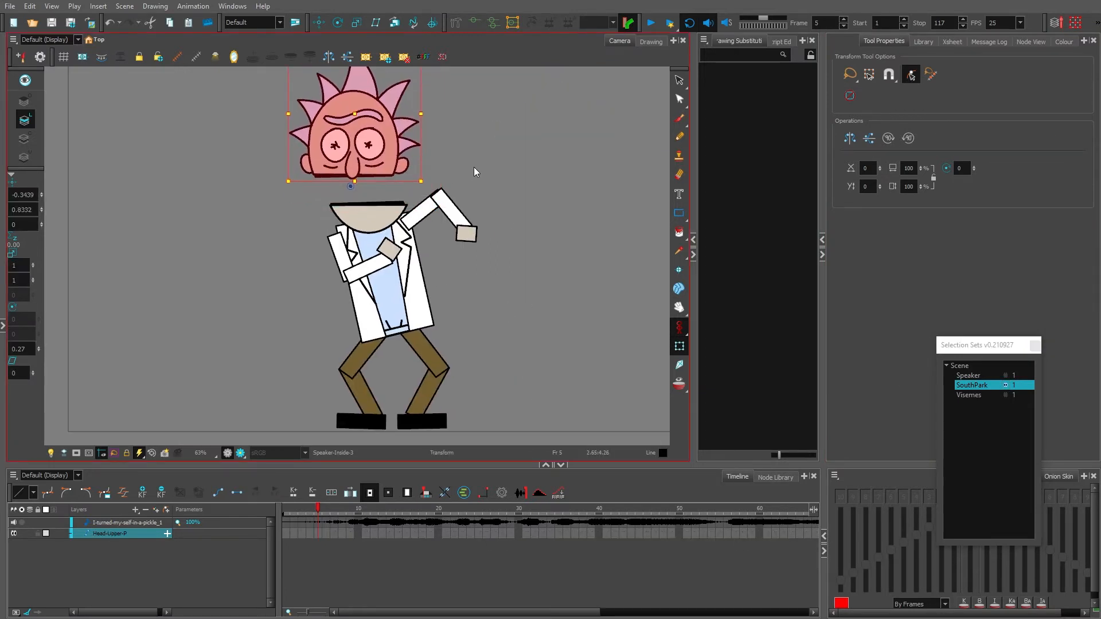
key(ctrl+z)
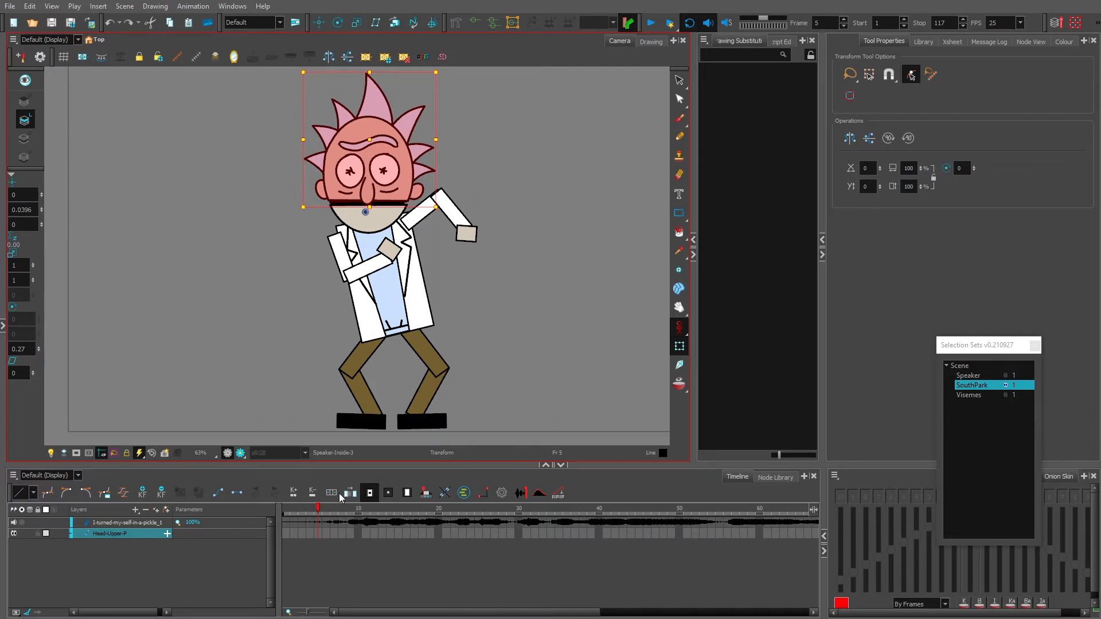
- Create sound-amplitude keyframes on Head-Upper-P's POSITION.Y, remapped from 0 to 0.5 with smoothing 1
click(519, 492)
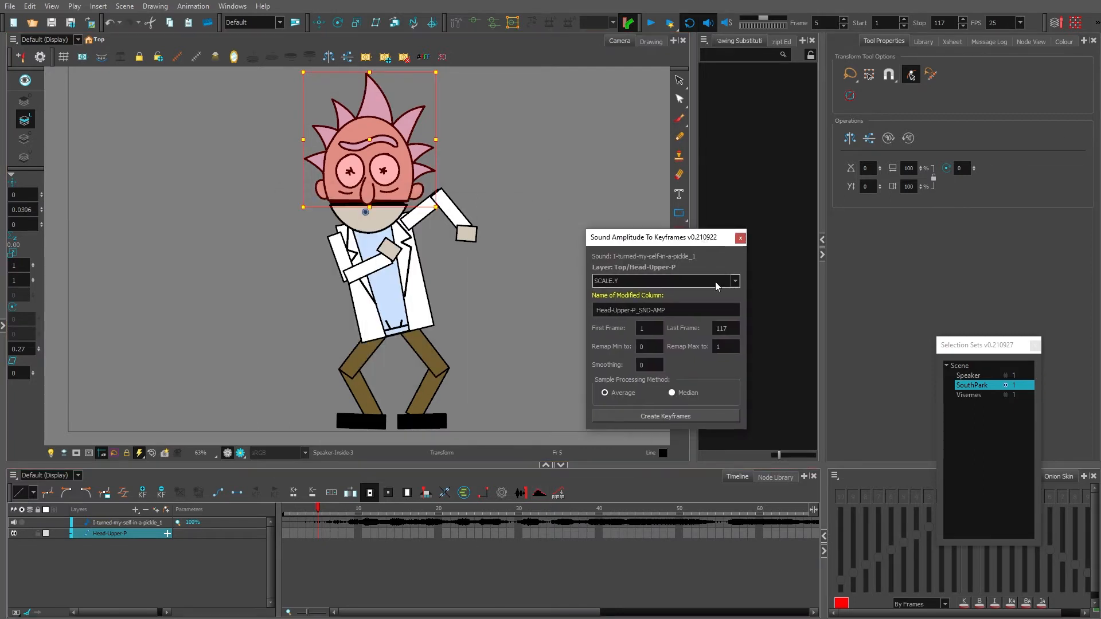
click(714, 281)
click(642, 297)
click(725, 346)
key(BackSpace)
text(0.5)
key(Tab)
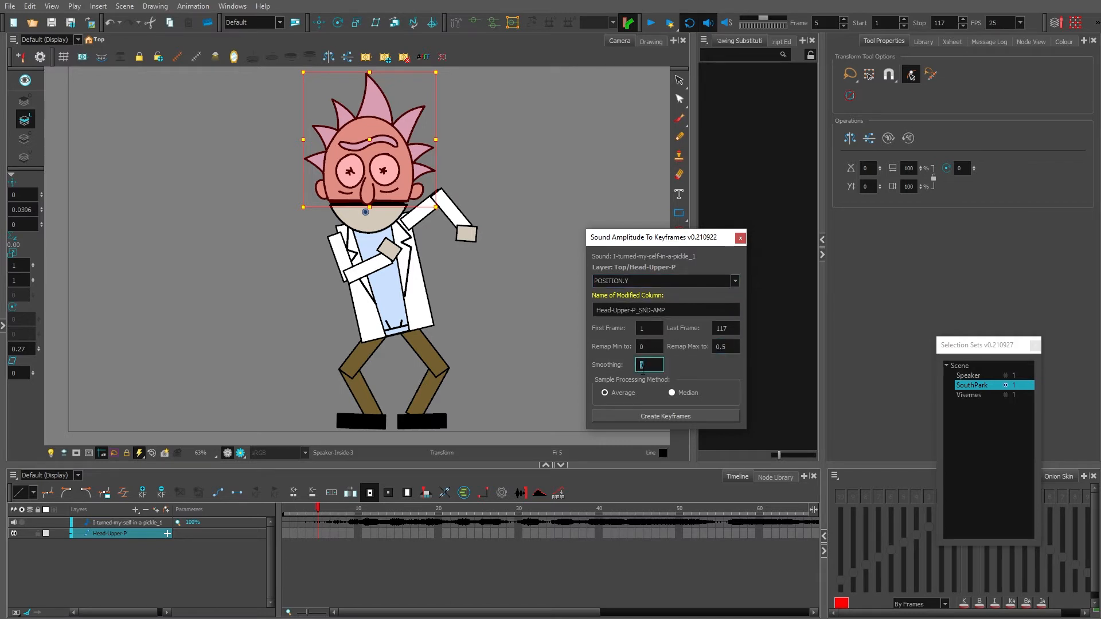
text(1)
click(672, 417)
- Scrub and play back the upper head's sound-driven vertical movement
drag(286, 508, 646, 508)
key(shift+Return)
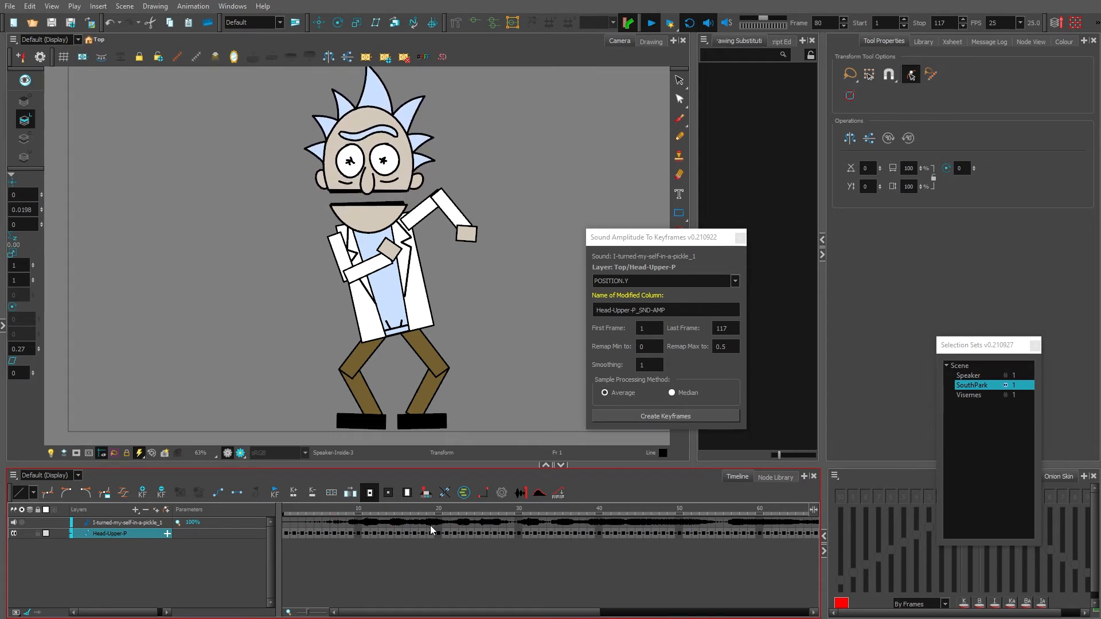
key(shift+Return)
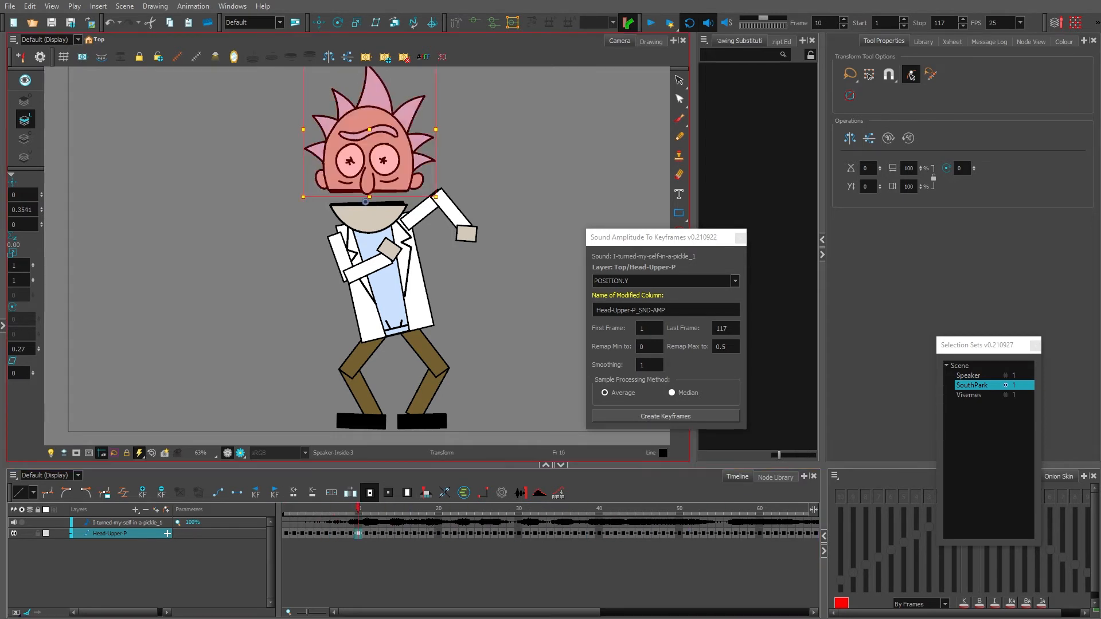
- Open Head-Upper-P's layer properties and arrange the dialogs clear of the character
drag(652, 236, 690, 233)
double_click(137, 533)
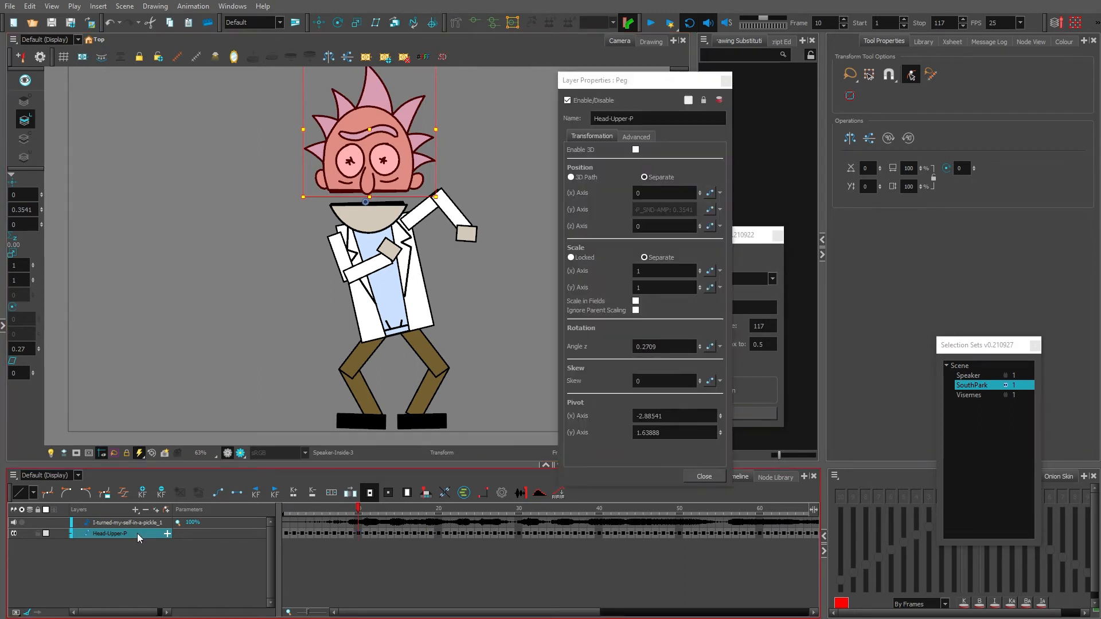
drag(672, 87, 628, 104)
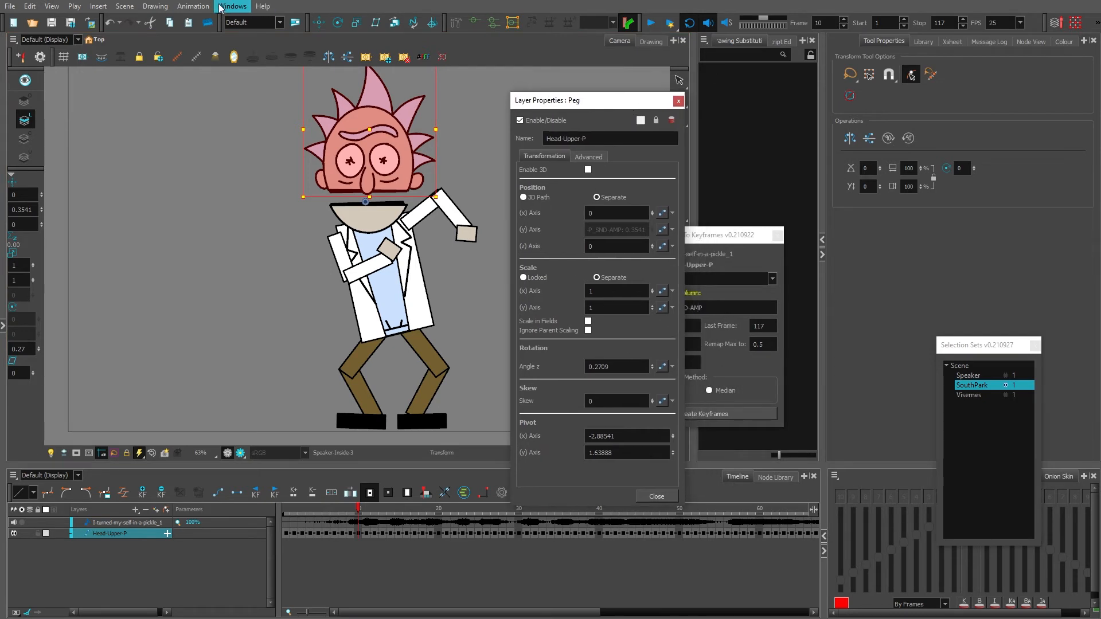
- Open the Expression Editor beside the layer properties and create an expression named HeadRotation
click(192, 6)
click(211, 122)
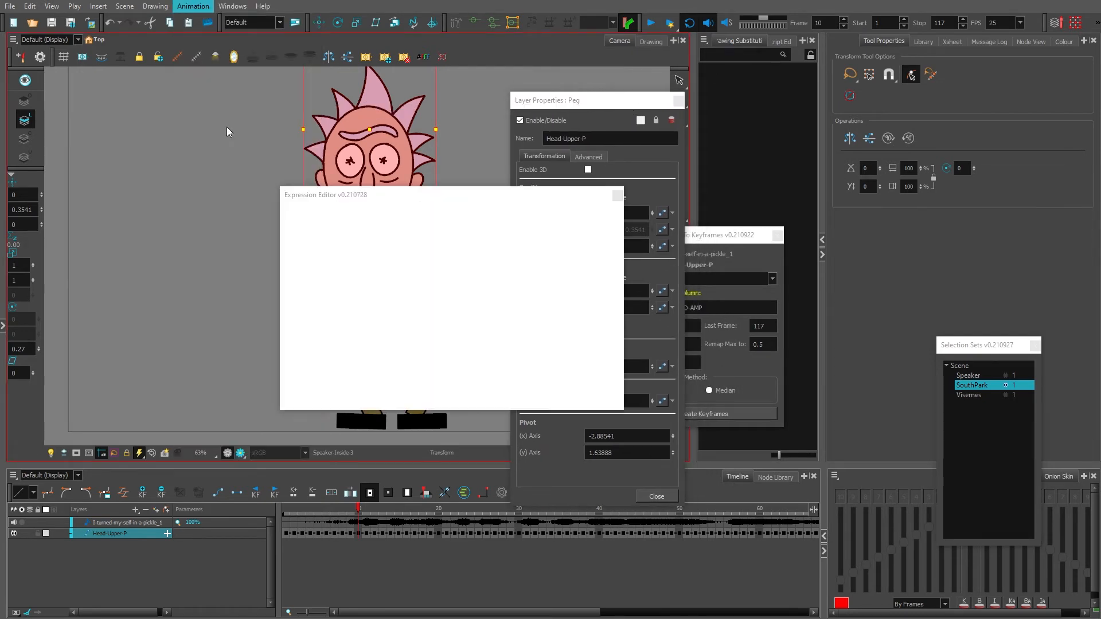
drag(518, 198, 868, 193)
click(931, 384)
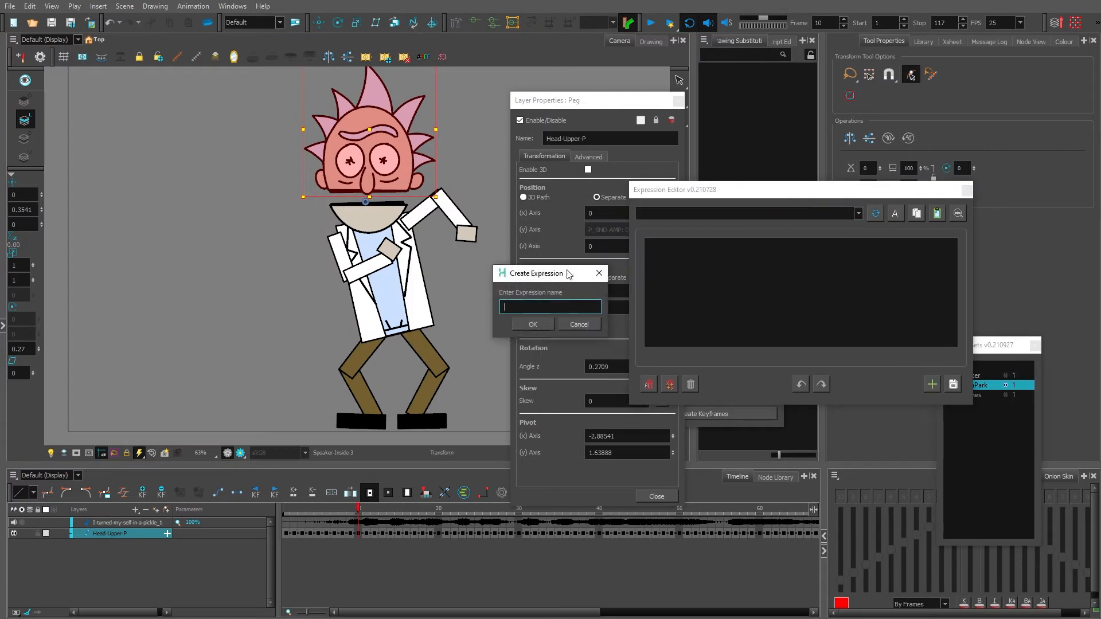
text(HeadRotation)
click(533, 324)
- Insert the value of Head-Upper-P's linked POSITION.Y column into the HeadRotation expression
right_click(723, 292)
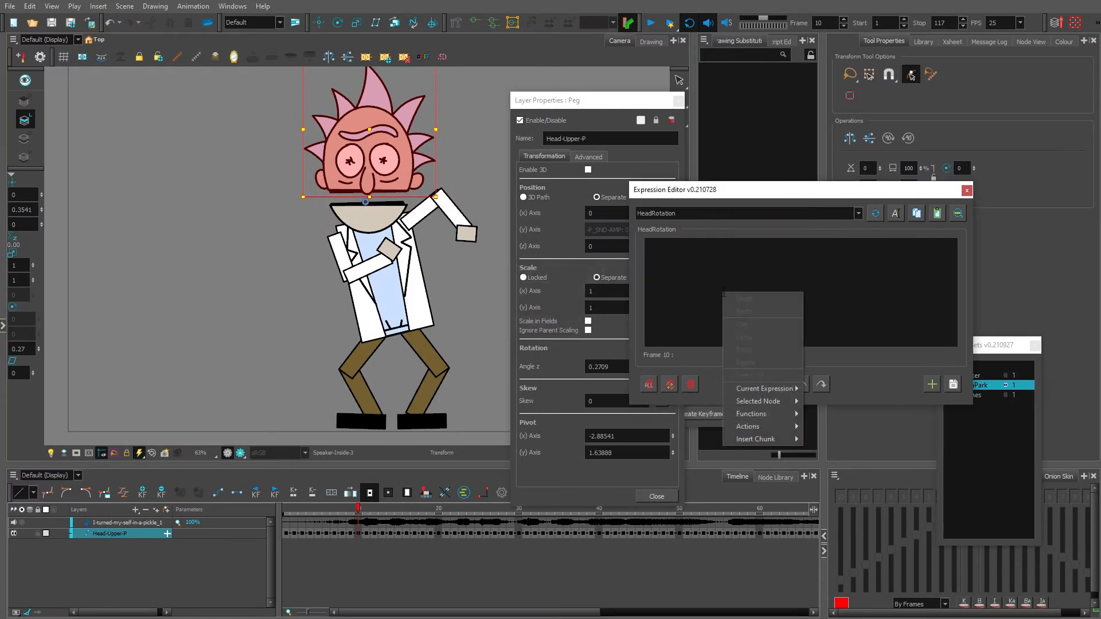
mouse_move(768, 402)
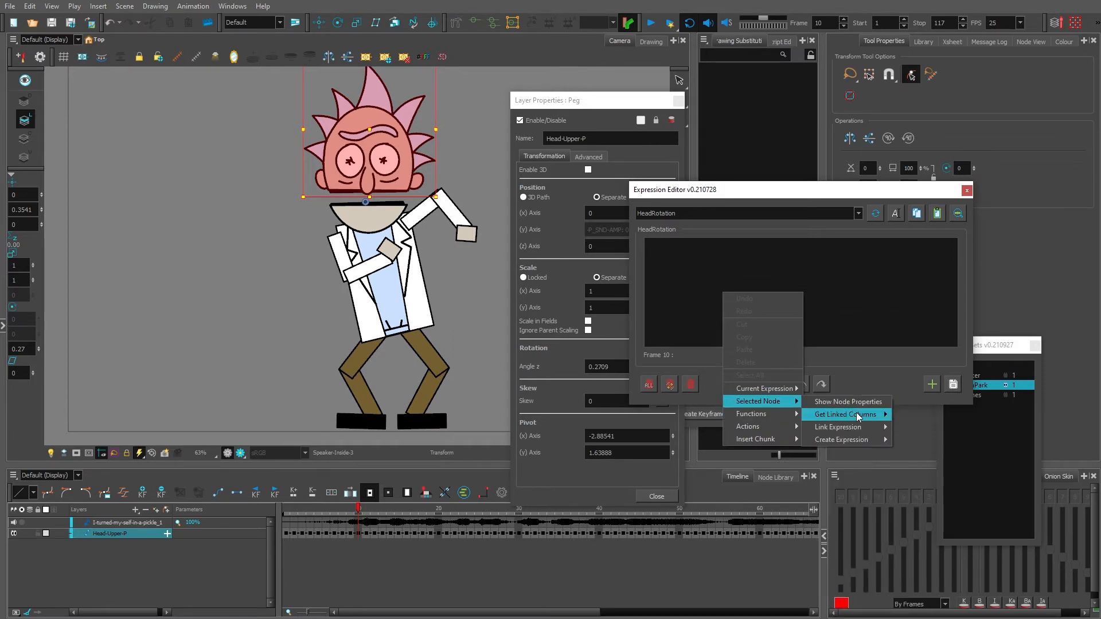
mouse_move(859, 417)
click(921, 414)
- Prefix the column value with sin( currentFrame * 20 ) * 20 * and save the HeadRotation expression
click(646, 244)
text(sin)
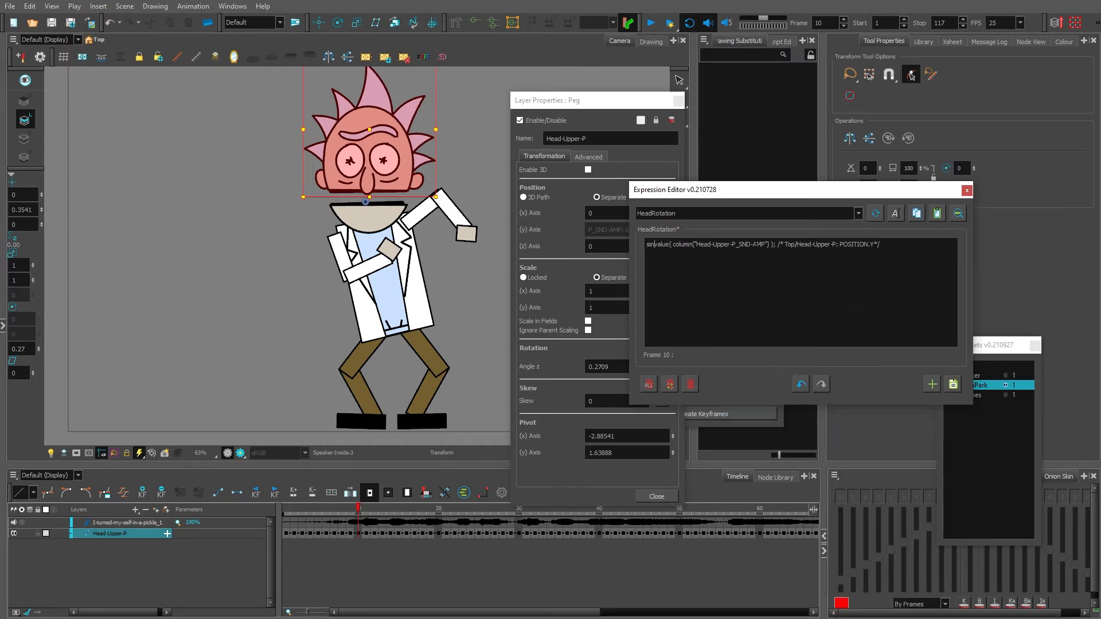
text(()
right_click(657, 244)
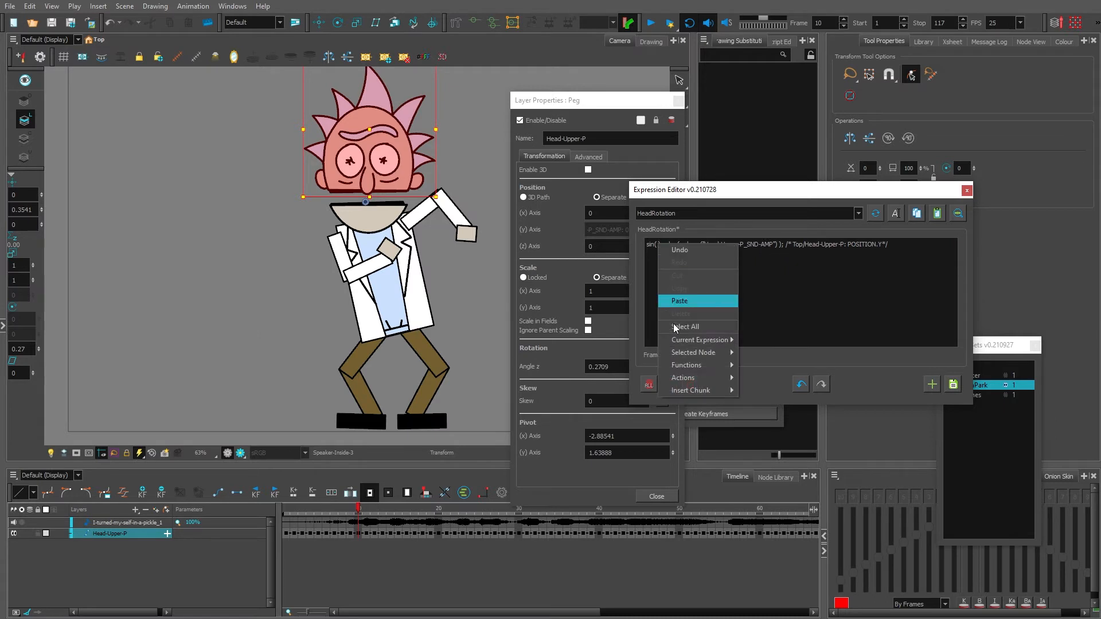
mouse_move(686, 365)
click(769, 319)
text() * 20 * )
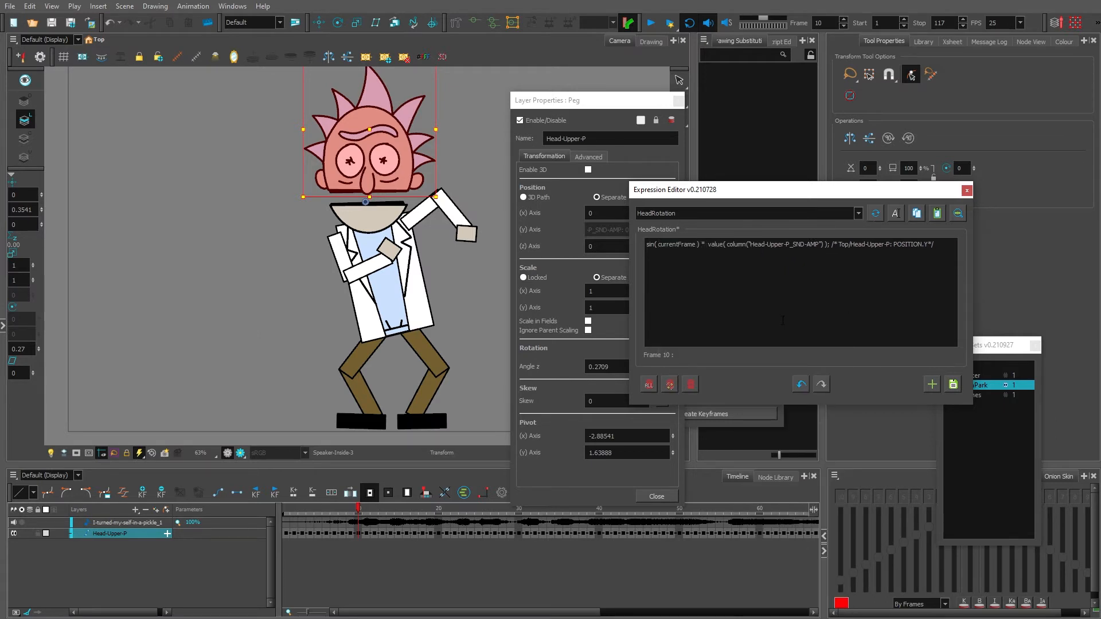
text(* 20)
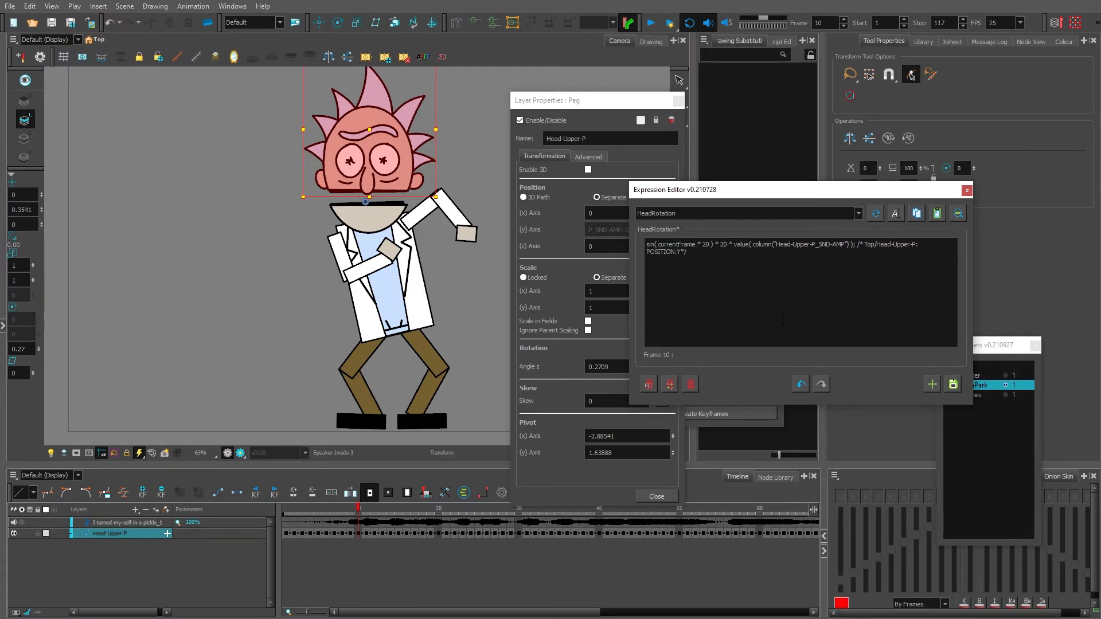
click(953, 384)
- Link the HeadRotation expression to Head-Upper-P's Z rotation angle
right_click(721, 285)
mouse_move(769, 390)
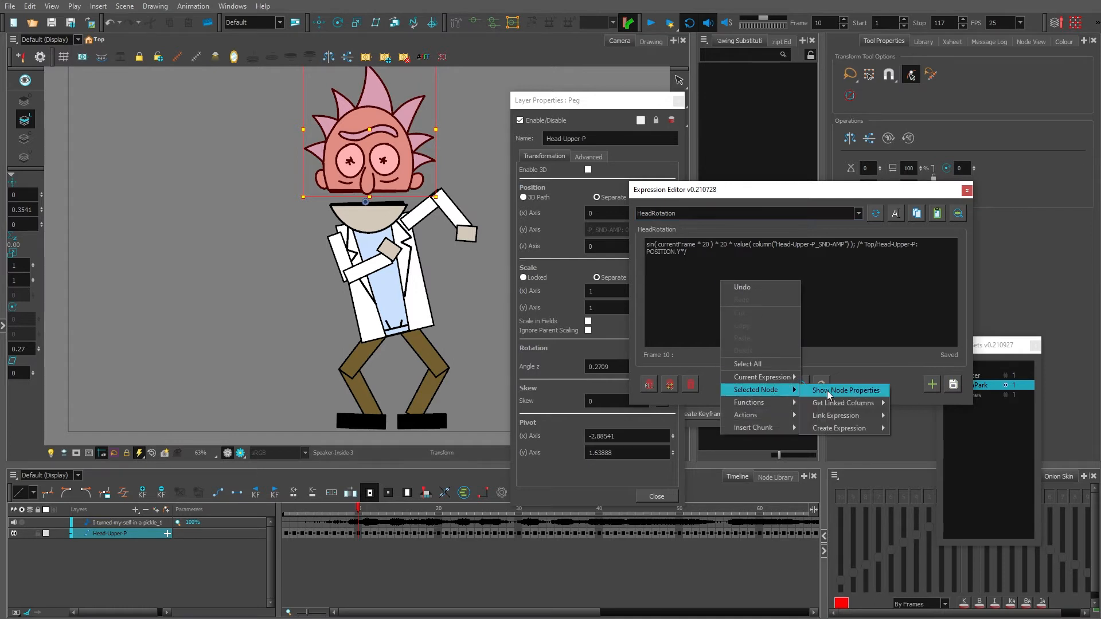
mouse_move(843, 415)
click(943, 517)
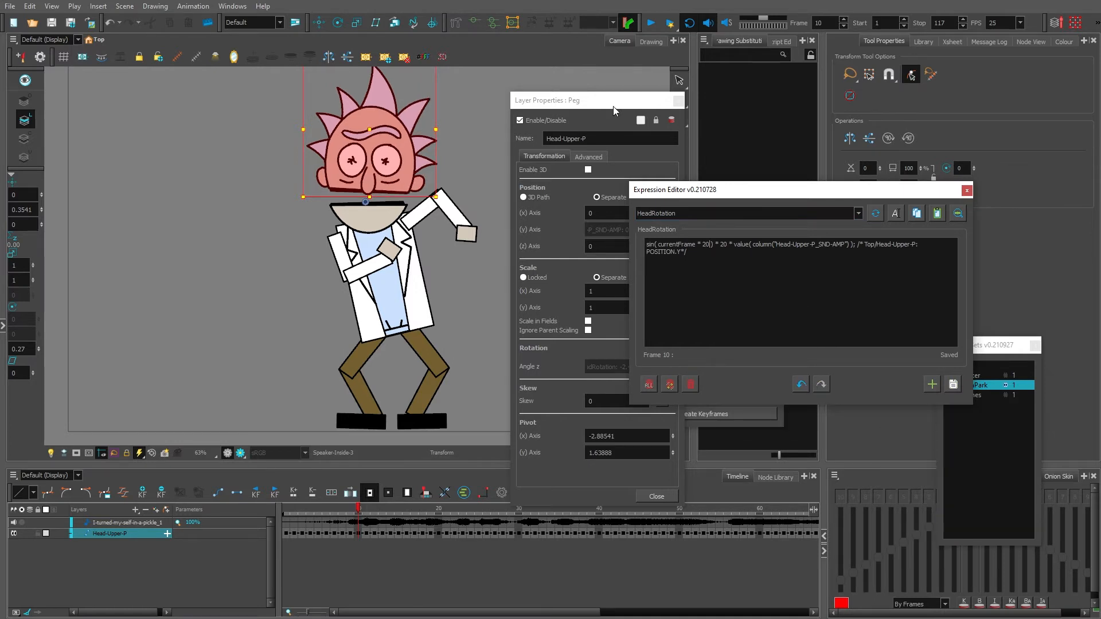
- Move the layer properties aside and play back the head animation with its sound-driven rotation
drag(621, 105, 676, 89)
click(334, 509)
key(Return)
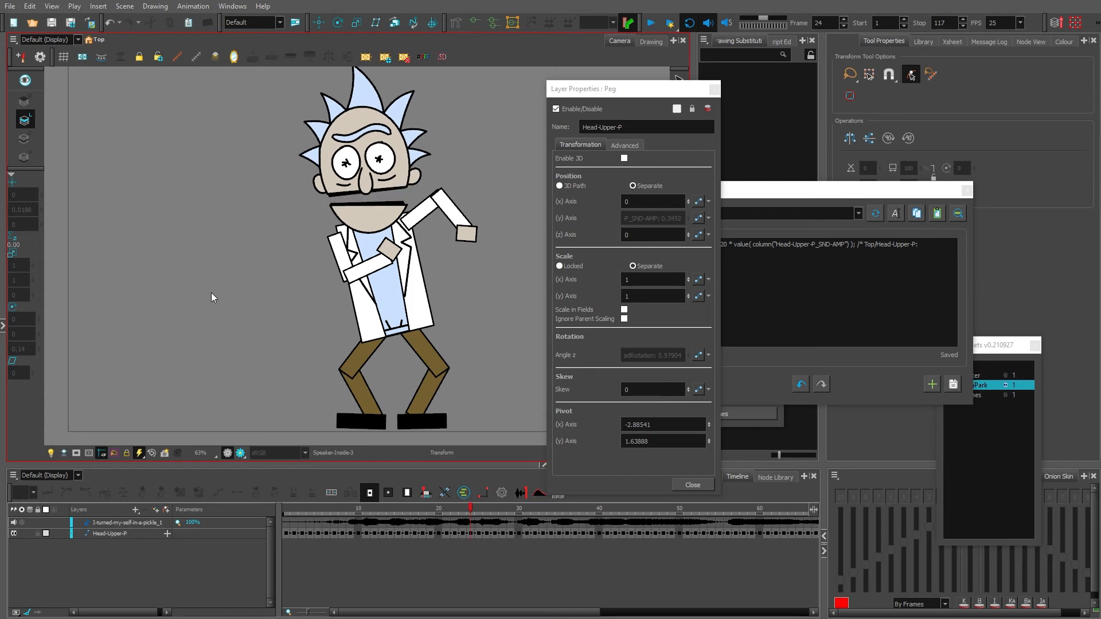
- Close the Head-Upper-P dialogs, hide the SouthPark set, and show the Visemes set with its character in view
click(714, 89)
click(966, 190)
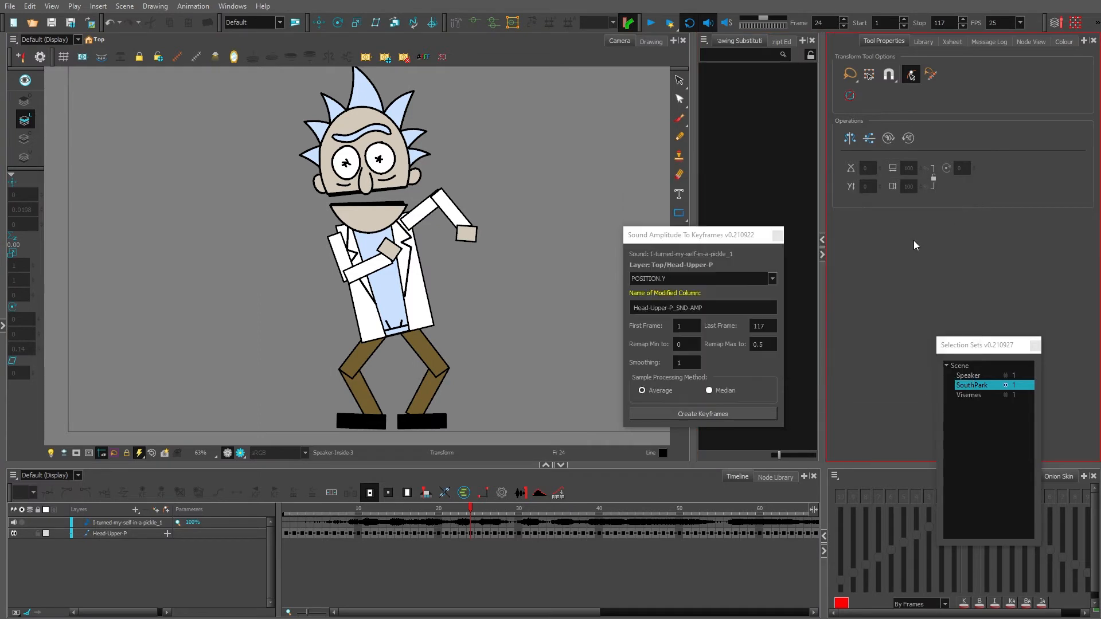
click(777, 235)
ctrl+click(1004, 394)
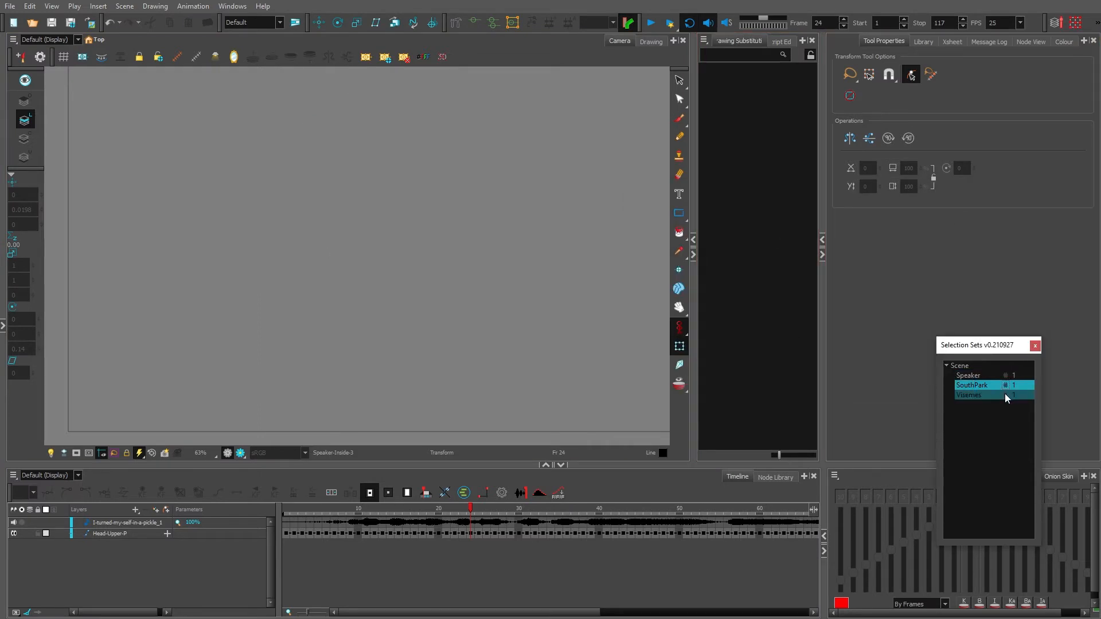
click(1004, 394)
mouse_move(592, 341)
mouse_down()
mouse_move(362, 243)
mouse_move(431, 317)
mouse_up()
key(shift+p)
- Check the mouth's drawing substitutions and locate the Mouth node in an expanded Node View
click(421, 293)
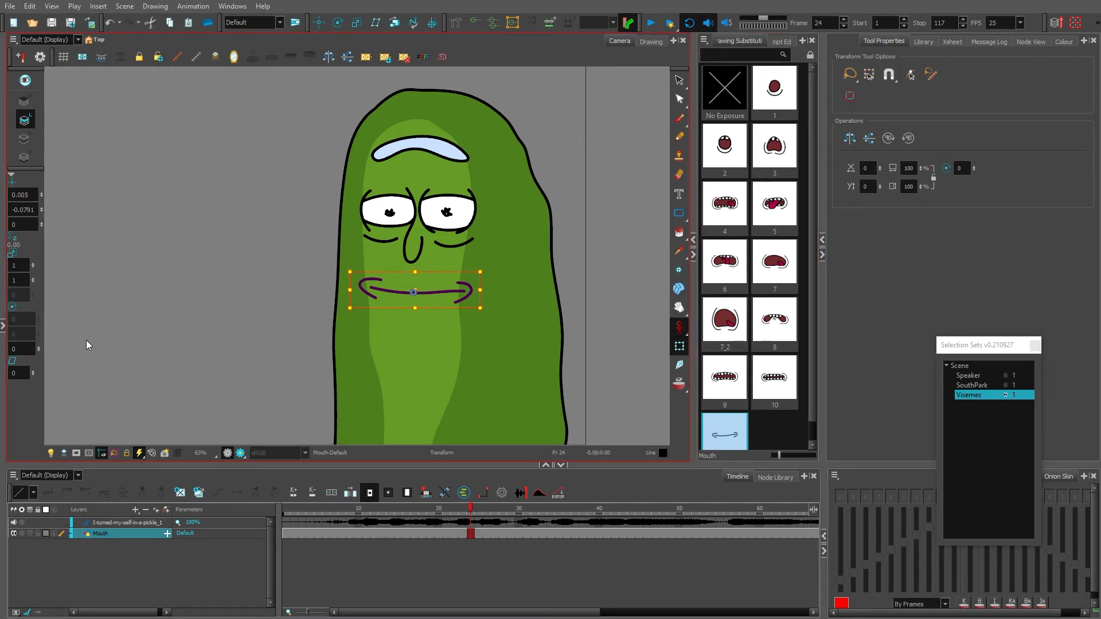
click(167, 304)
click(3, 326)
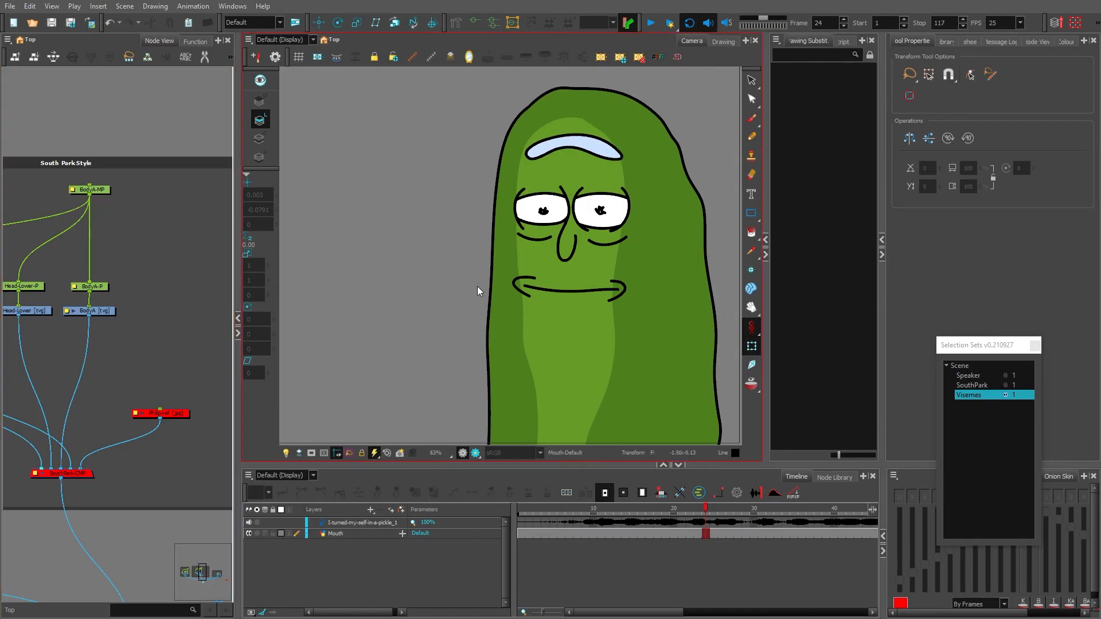
click(608, 294)
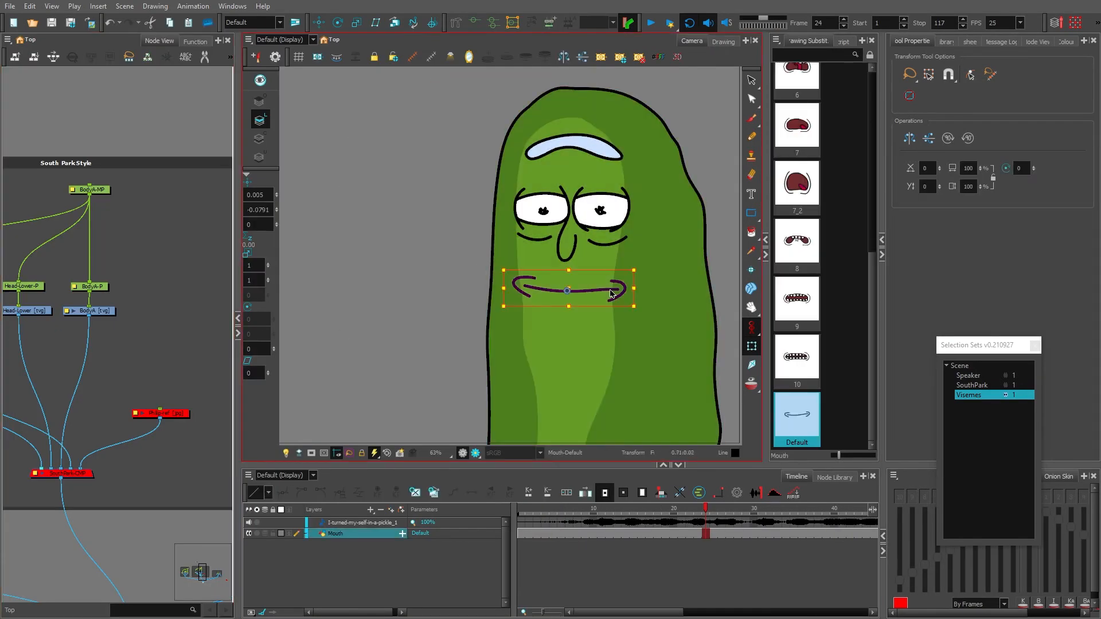
key(o)
scroll(139, 352, up, 1)
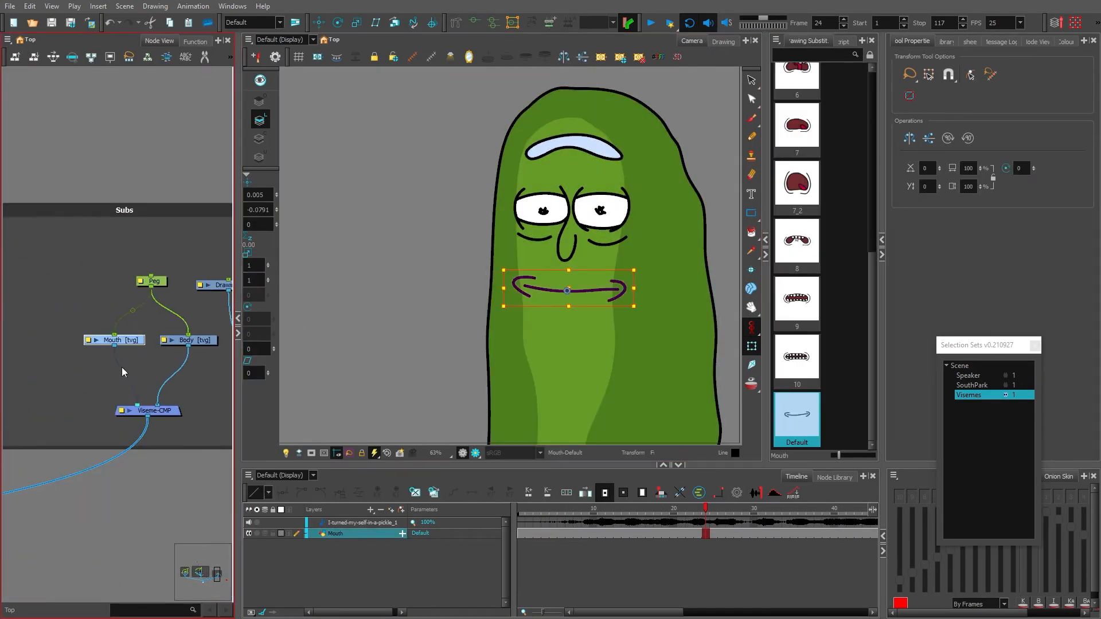
drag(67, 370, 103, 382)
- Add an unconnected peg named Mouth-Animation-Source and place it beside the Mouth node
click(96, 380)
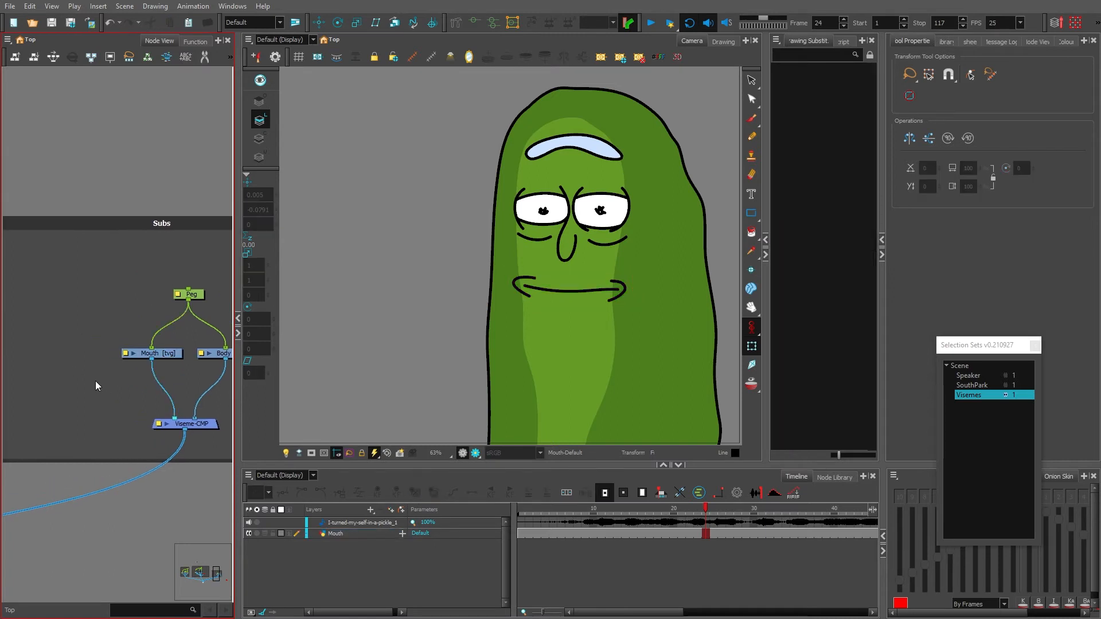
key(ctrl+p)
drag(115, 377, 116, 303)
double_click(116, 303)
text(Mouth)
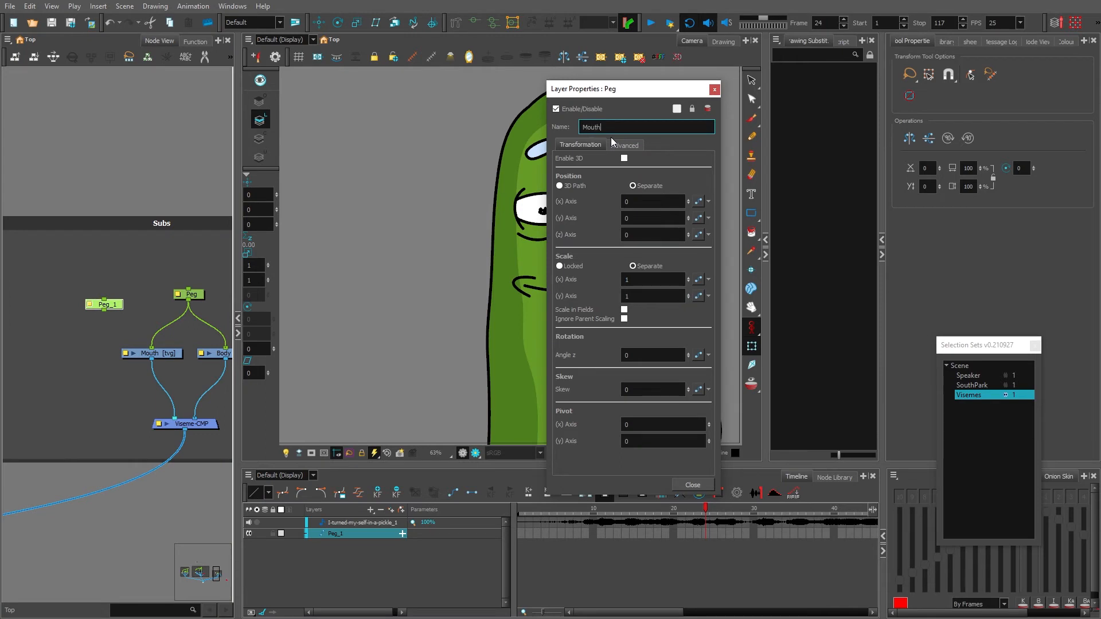
text(-Animation-Source)
key(Return)
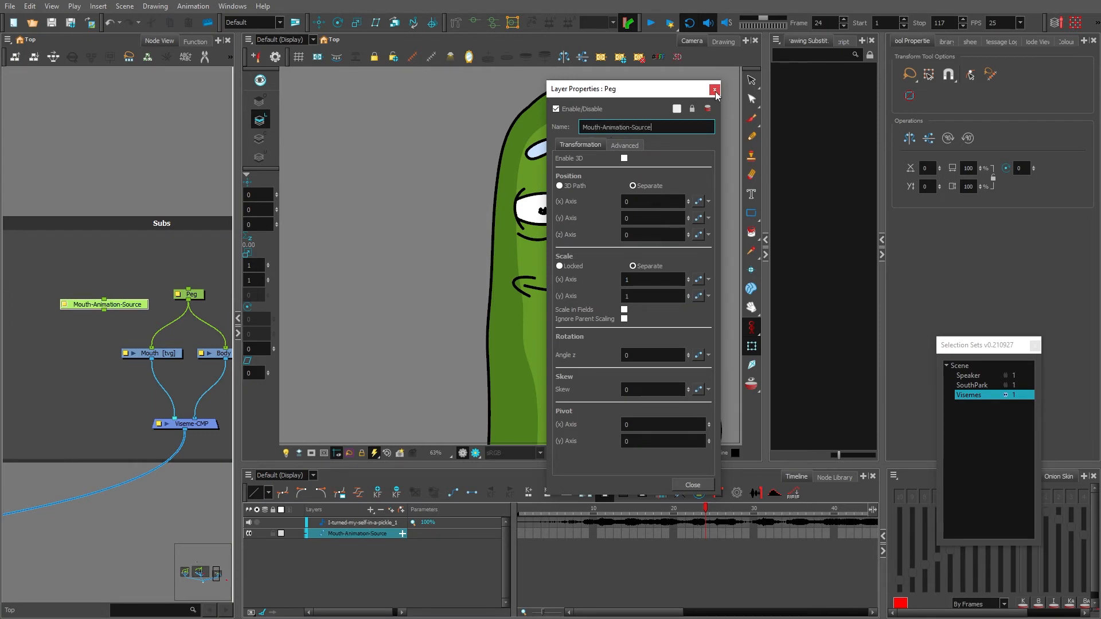
click(714, 89)
drag(133, 307, 118, 321)
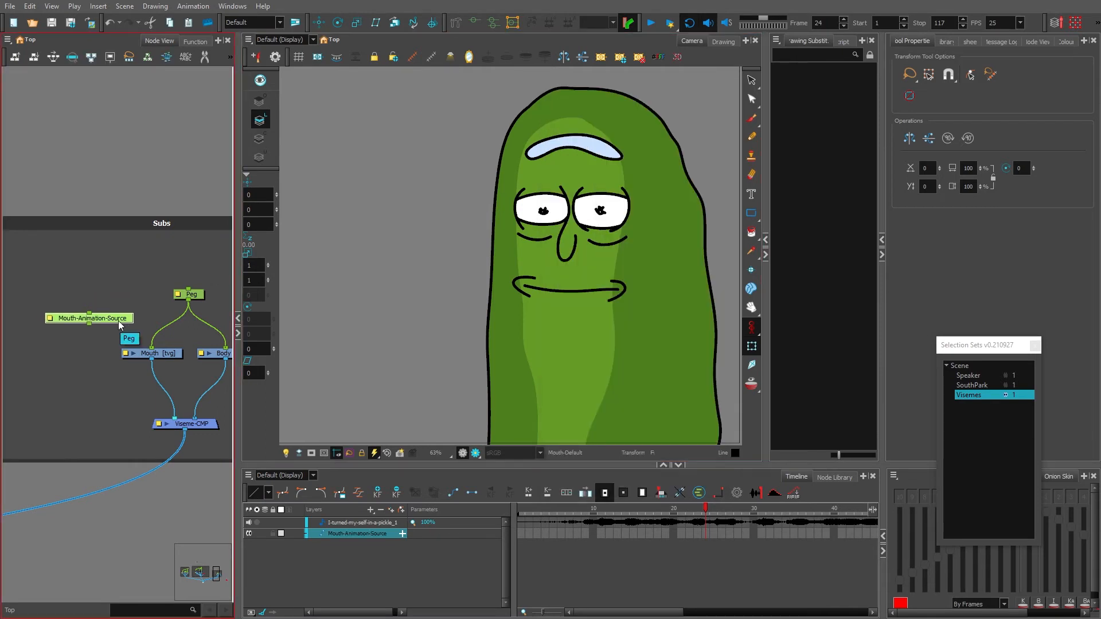
- Create SCALE.Y sound-amplitude keyframes on Mouth-Animation-Source, remapped from 0 to 100 with smoothing 1, and close the dialog
click(774, 493)
drag(377, 197, 421, 196)
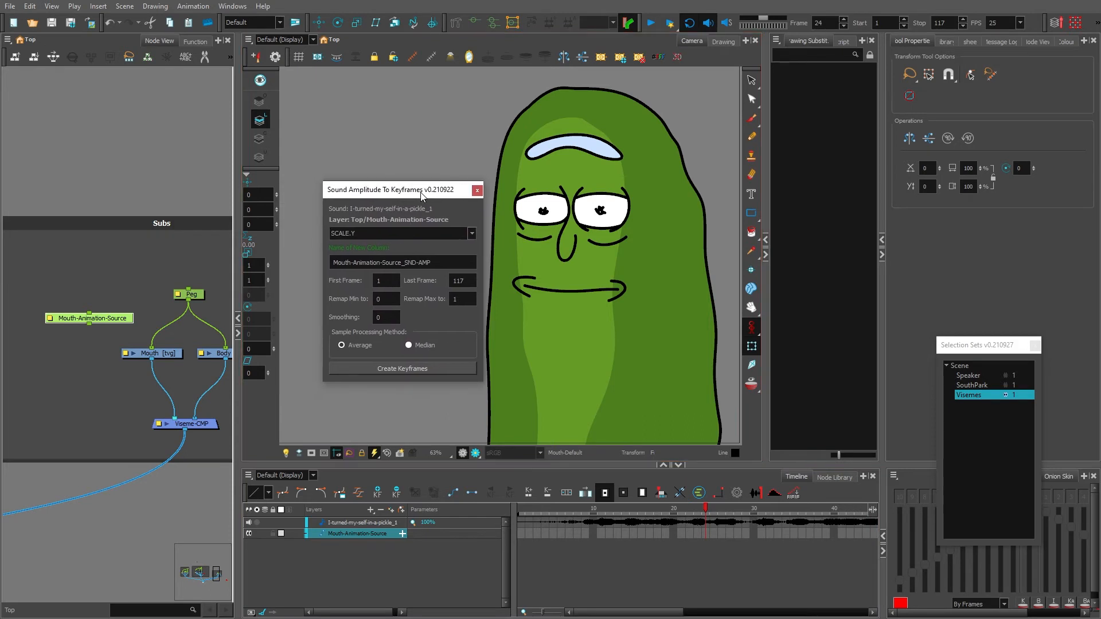
click(462, 299)
text(00)
double_click(388, 318)
text(1)
click(362, 231)
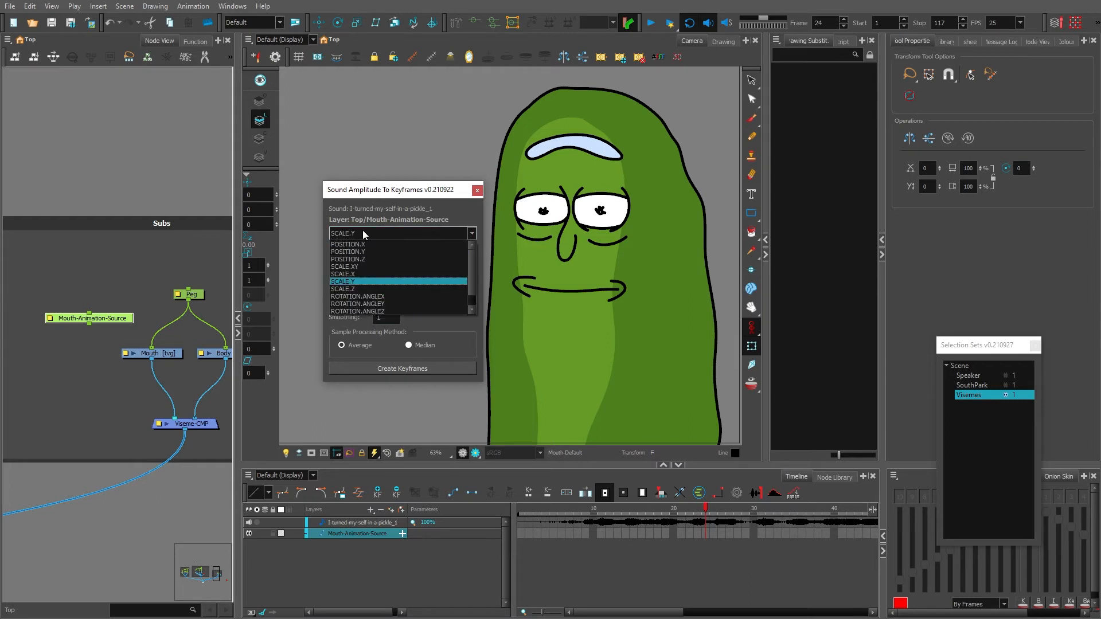
click(355, 280)
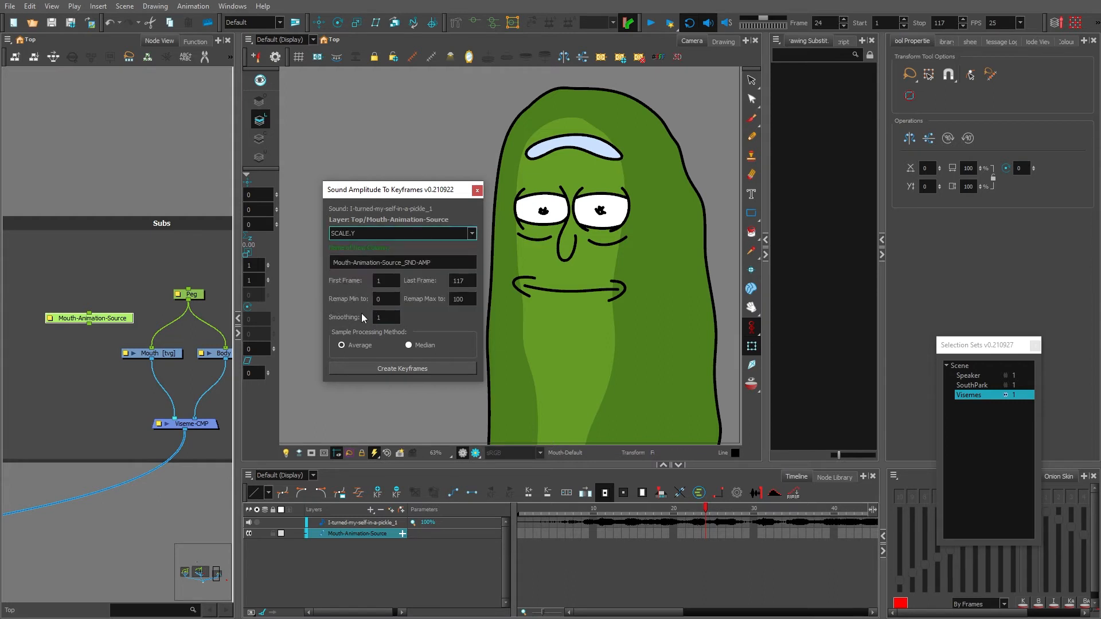
click(370, 370)
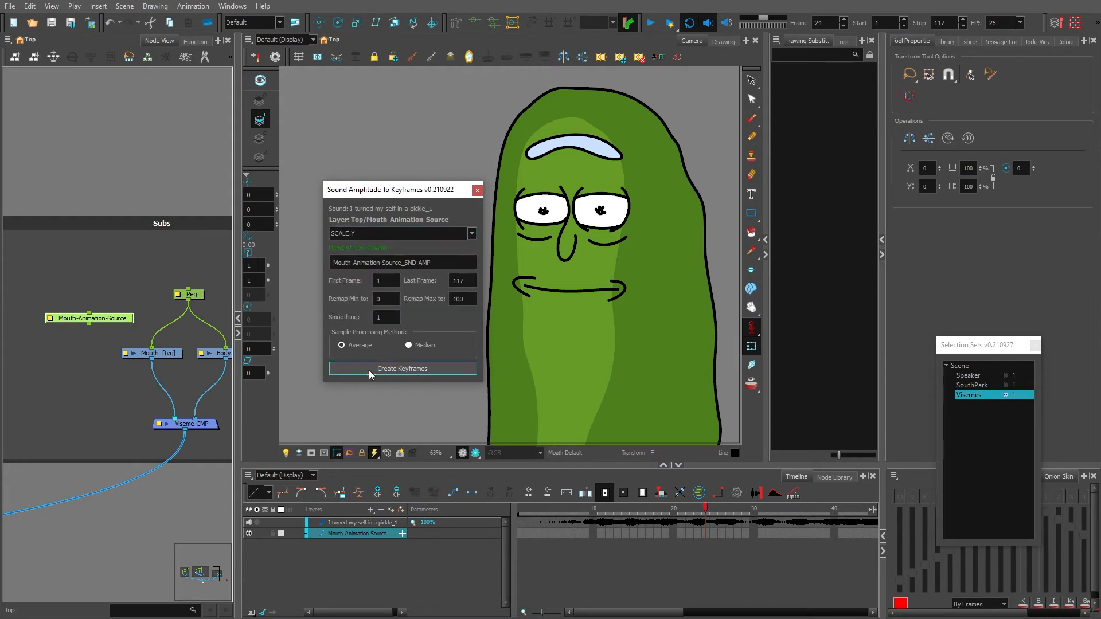
click(476, 191)
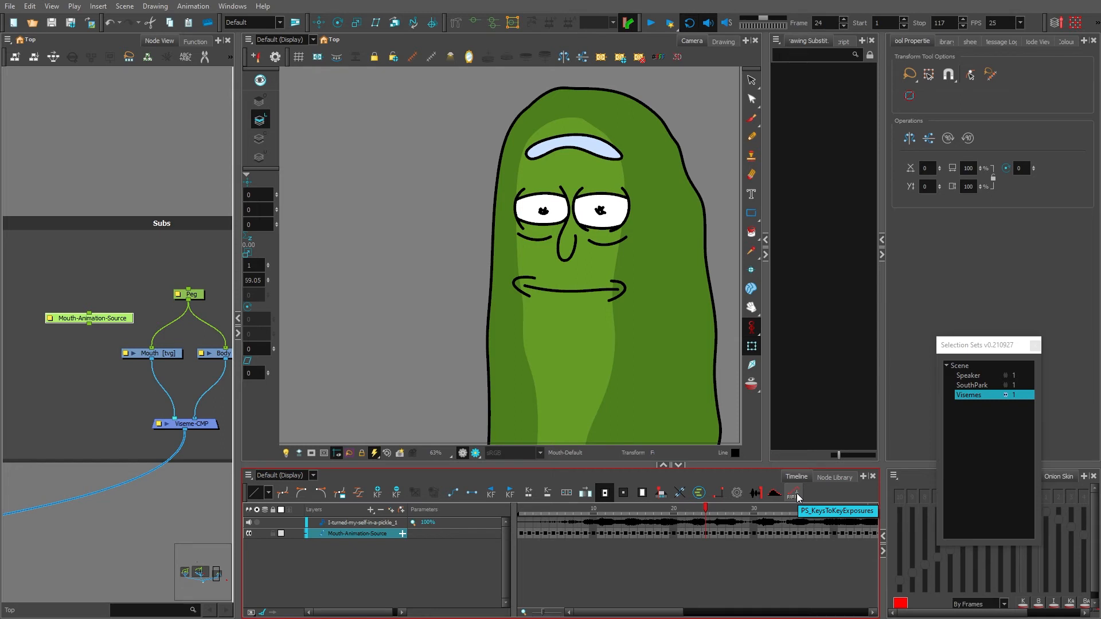
- Open Keys To Key Exposures for Mouth and Mouth-Animation-Source, pick SCALE.Y as the source, and review the frame and exposure fields
click(154, 353)
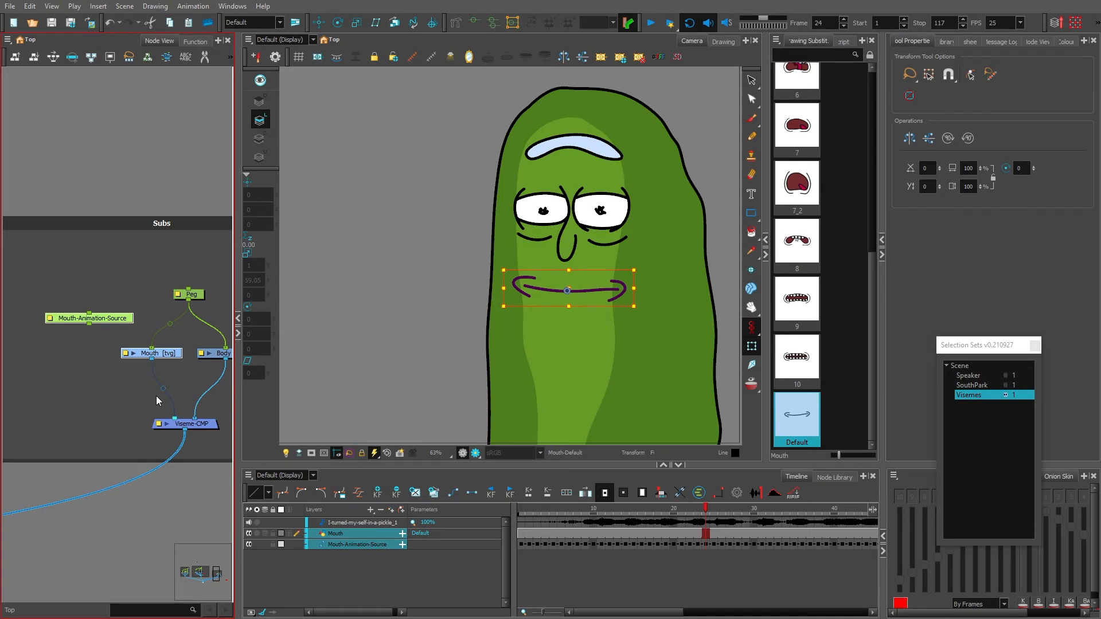
click(794, 493)
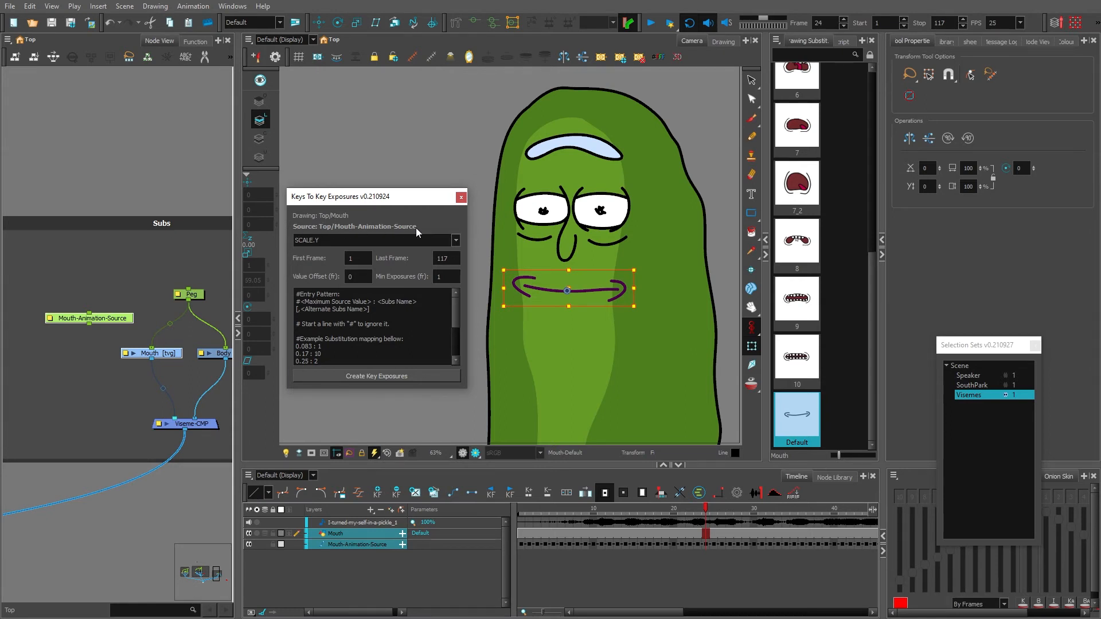
click(326, 236)
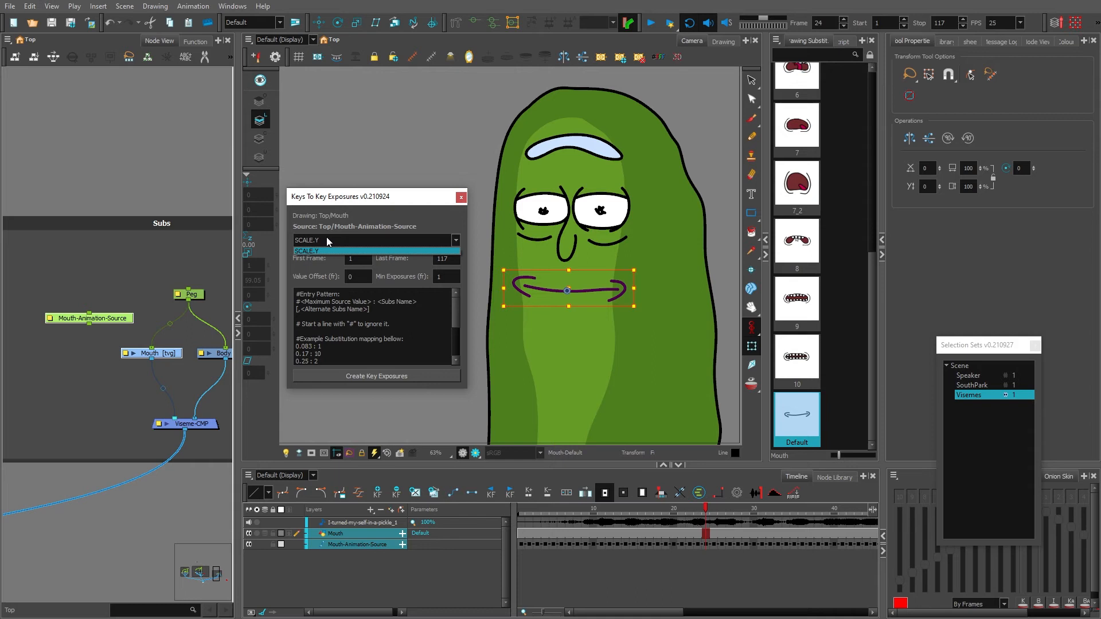
click(327, 238)
click(357, 258)
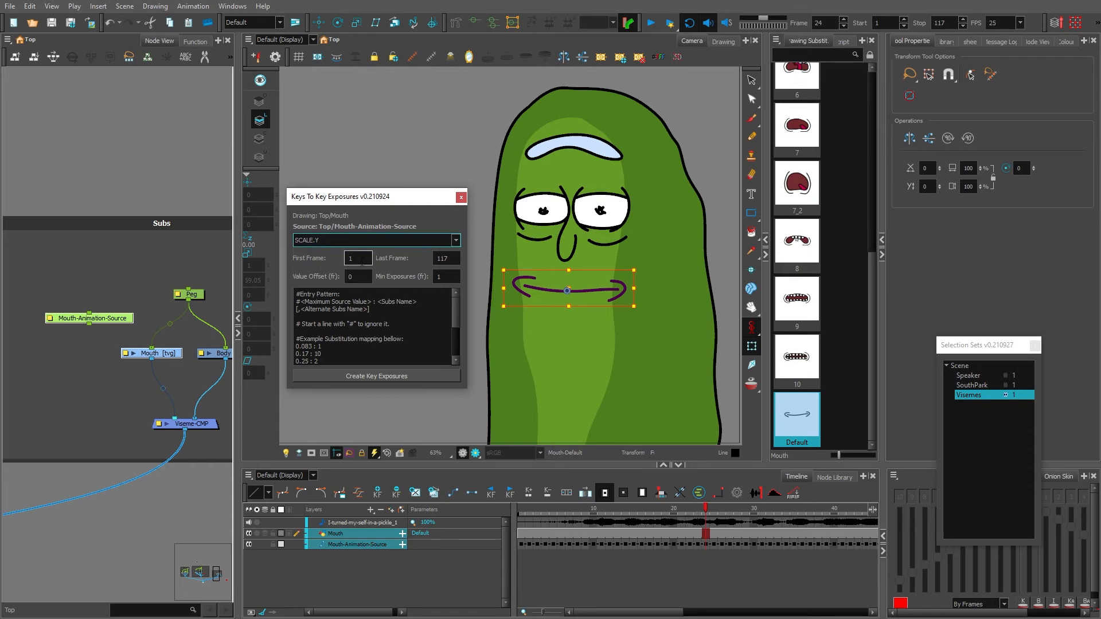
click(451, 258)
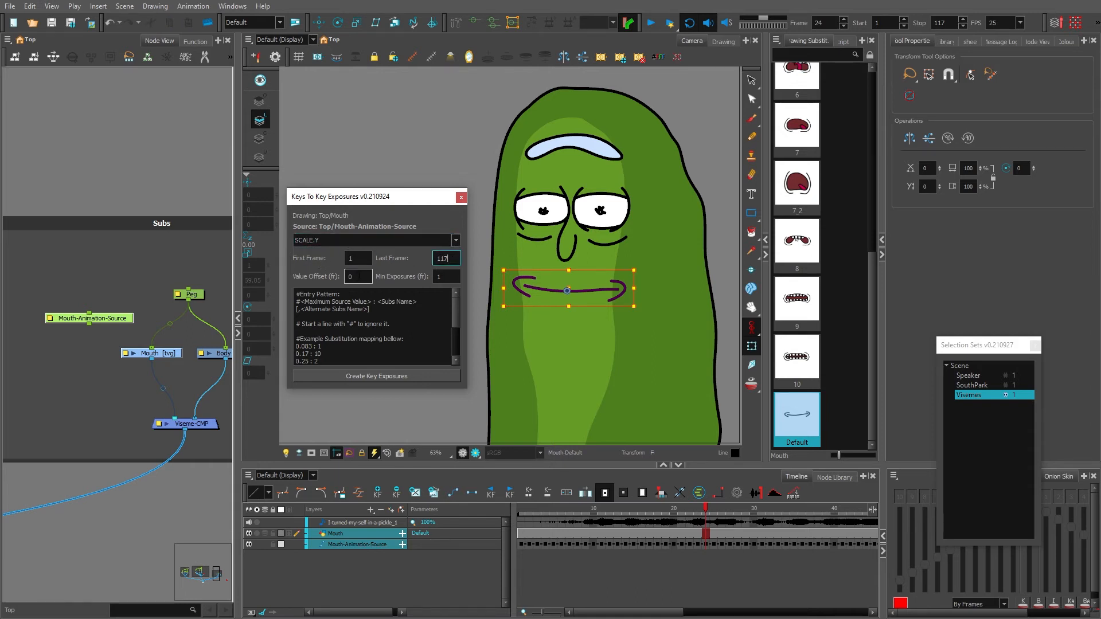
double_click(358, 276)
key(Tab)
- Review the entry pattern and example substitution mapping, and widen the drawing substitutions list to two columns of thumbnails
drag(342, 293, 341, 352)
click(363, 325)
key(shift+End)
click(300, 317)
scroll(373, 327, down, 2)
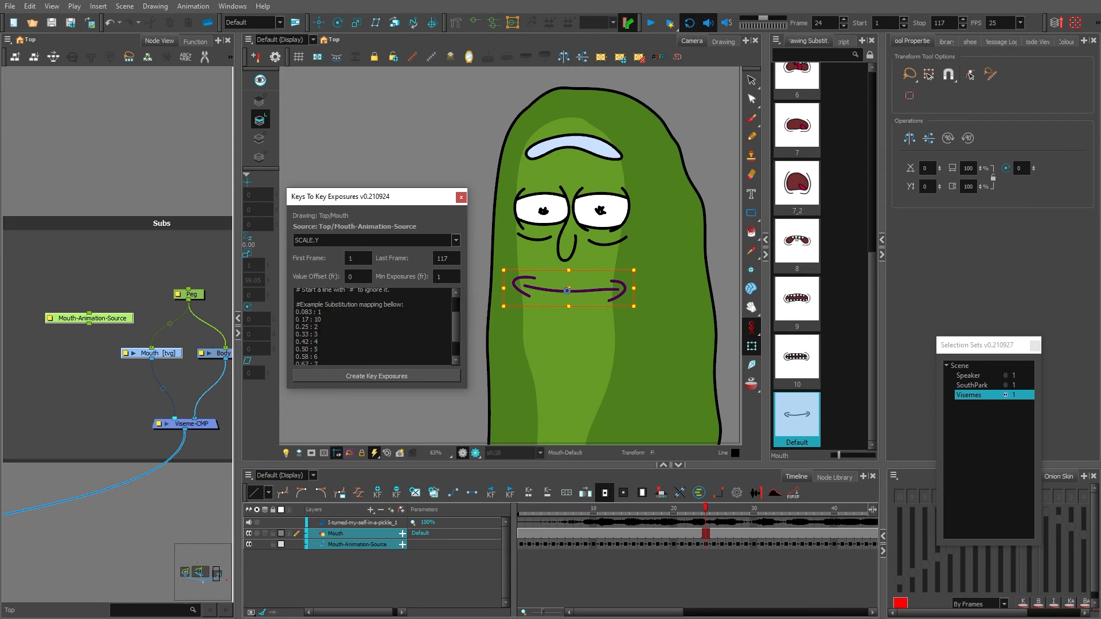
drag(296, 314, 329, 381)
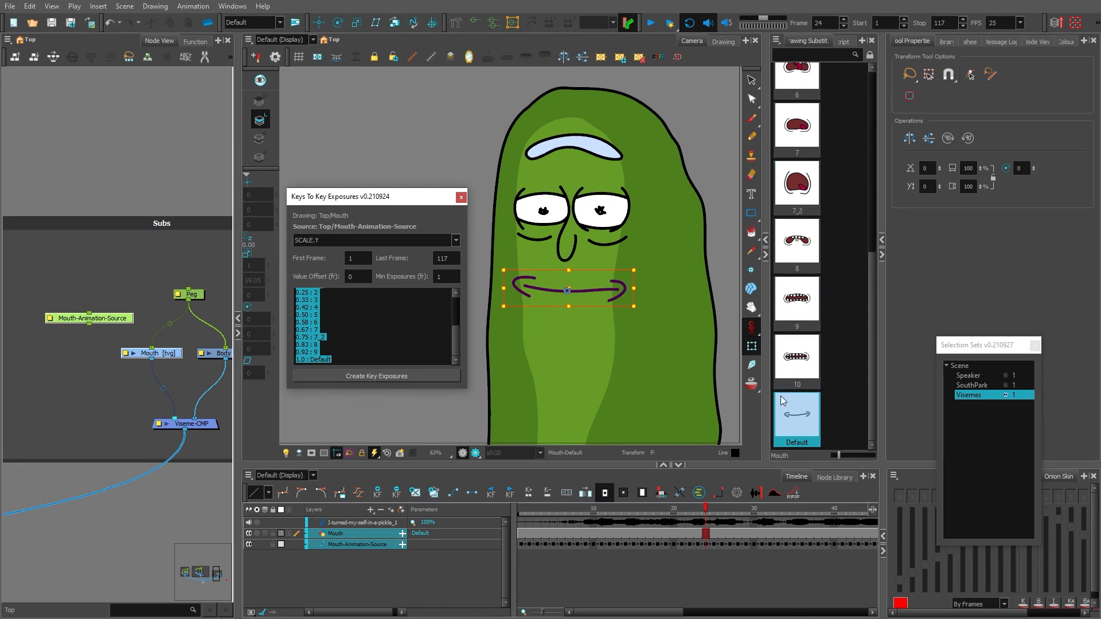
drag(840, 459, 838, 458)
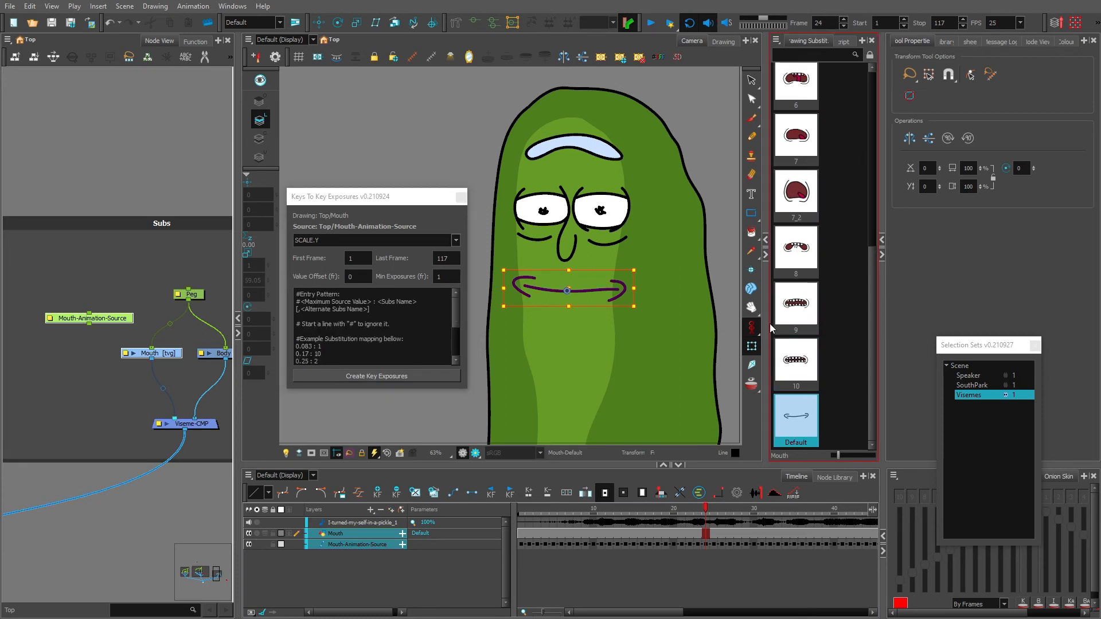
drag(766, 325, 751, 324)
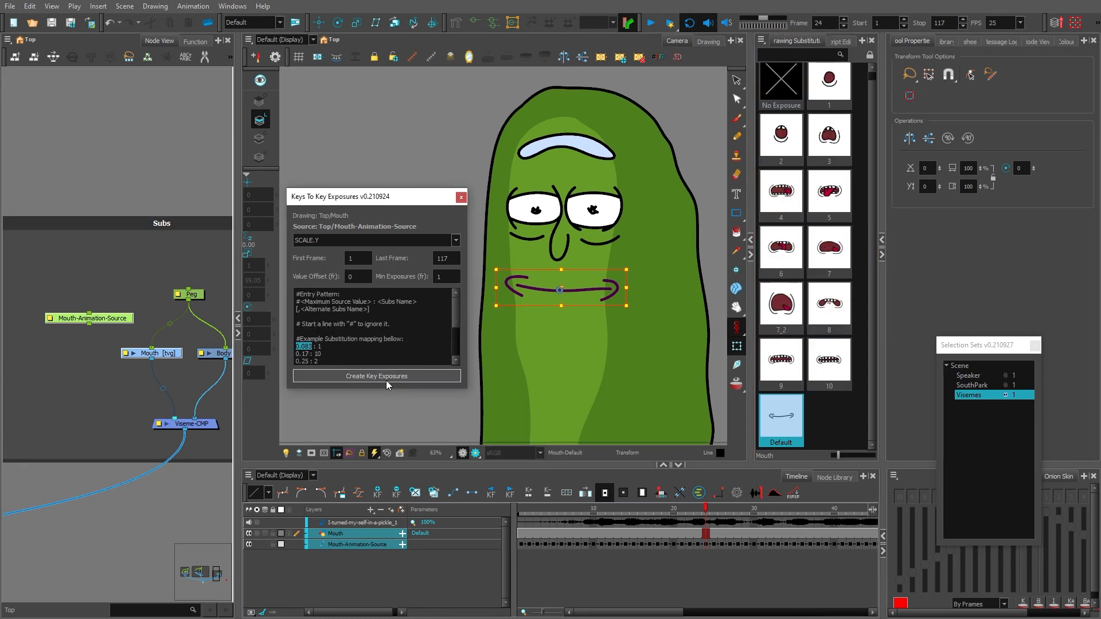
- Copy the colon separator from the example substitution mapping and clear the whole mapping text
click(387, 380)
key(shift+Right)
key(shift+Right)
key(shift+Right)
key(ctrl+c)
key(Right)
key(shift+Right)
scroll(390, 350, down, 1)
click(390, 341)
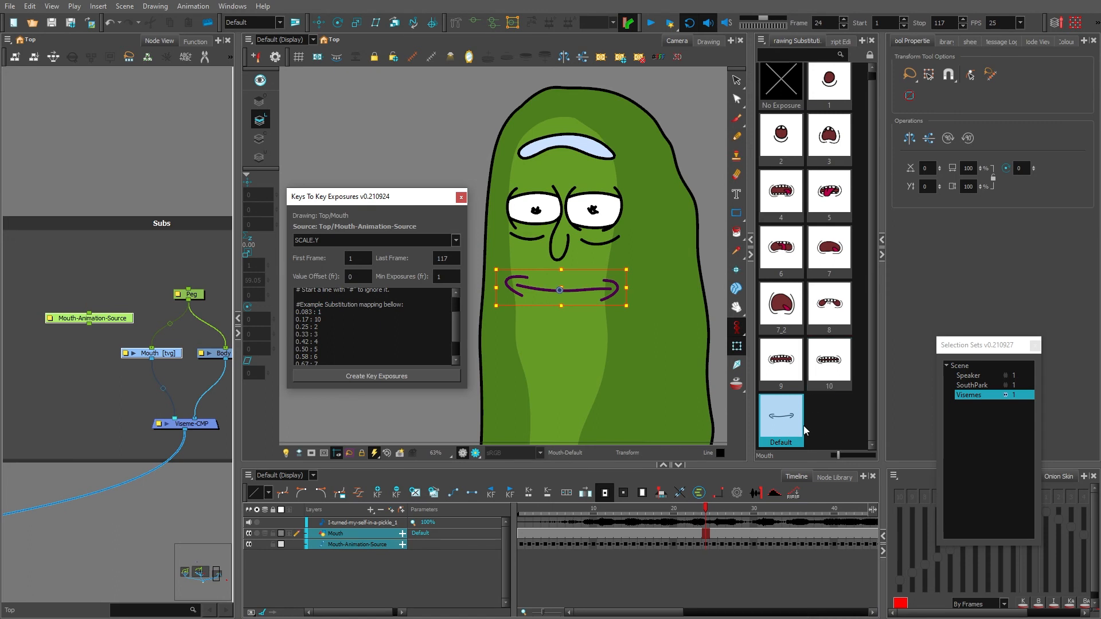
scroll(355, 352, down, 1)
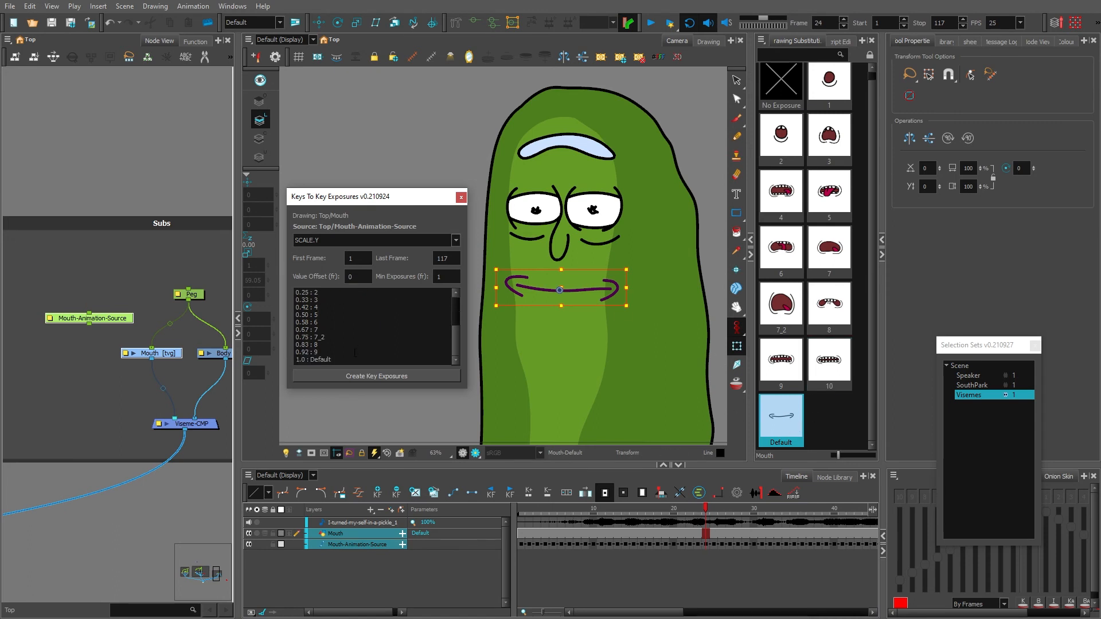
key(ctrl+a)
key(Delete)
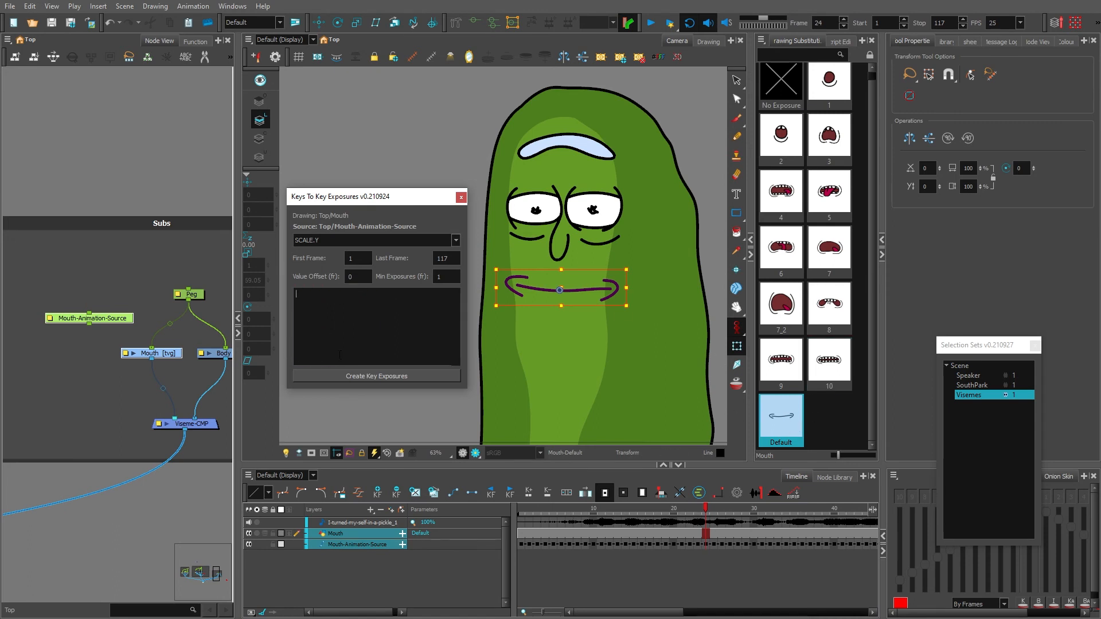
- List the mouth drawings in the mapping on separate lines: Default; 10; 9; 3; 4,5,8; 6,7; and 7_2
text(Default)
key(Return)
text(10)
key(Return)
text(,7 )
text(7_2)
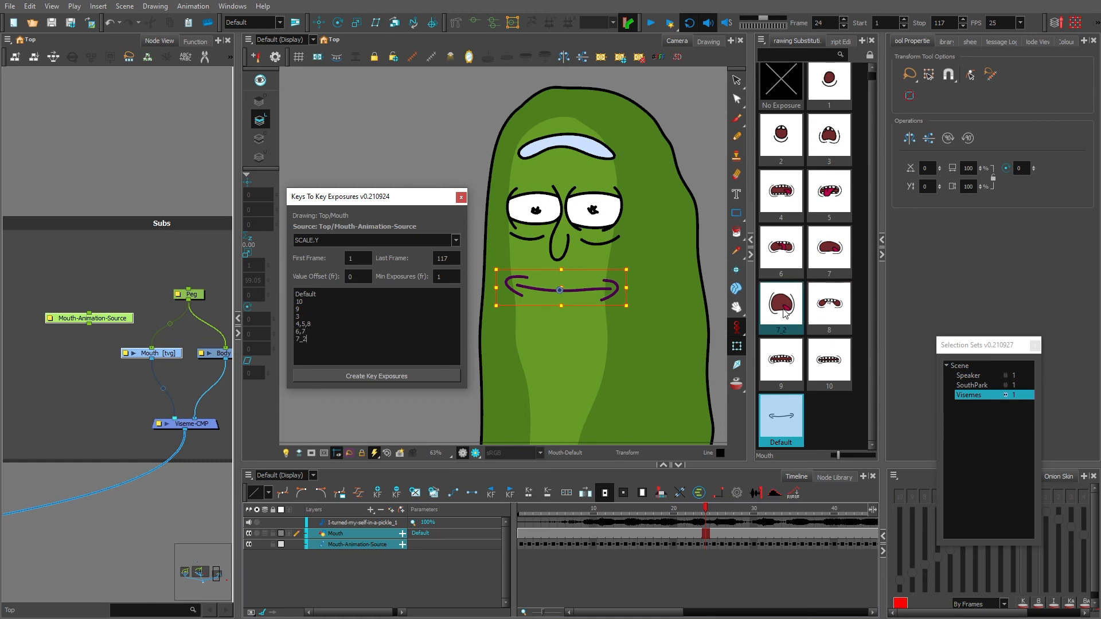
- Preview mouth substitutions 7 and 7_2 on the character, and restore the Default drawing
click(800, 297)
click(814, 267)
click(797, 297)
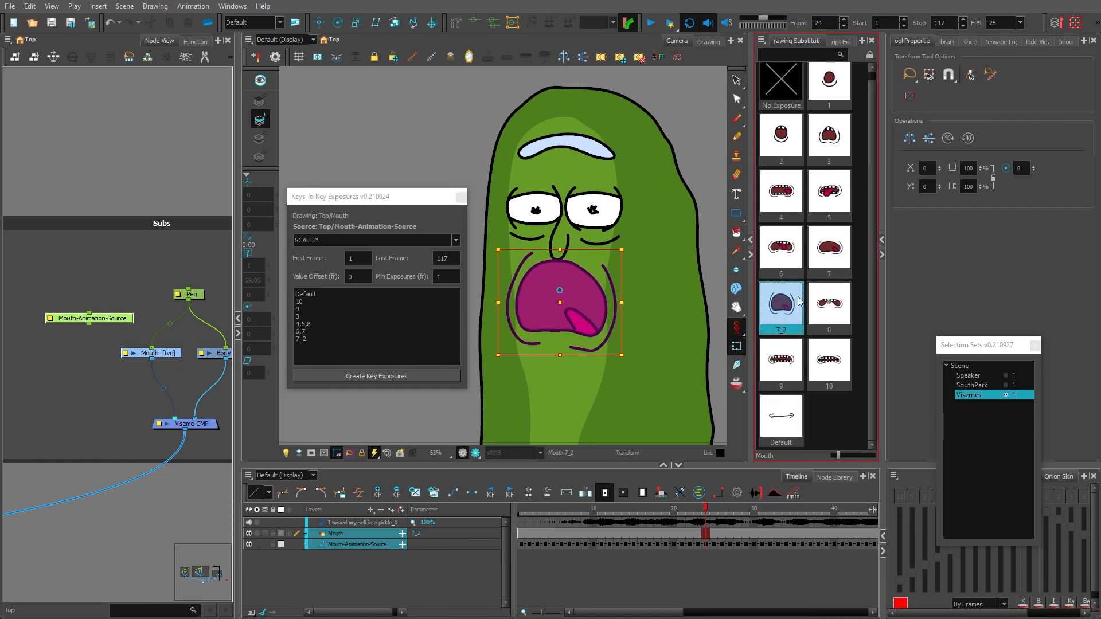
click(814, 267)
click(799, 297)
click(797, 418)
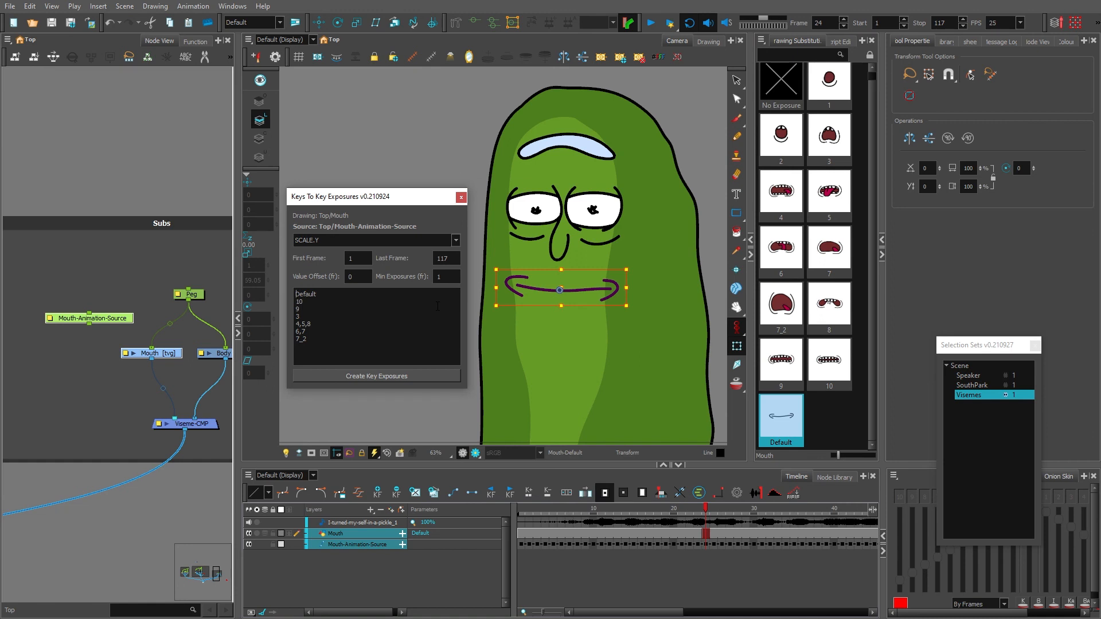
- Prefix the first four mapping lines with maximum values: 20 for Default, 40 for 10, 50 for 9 and 60 for 3
key(ctrl+v)
key(Down)
key(Home)
text(20)
key(ctrl+v)
key(Home)
text(40)
text(50)
key(ctrl+v)
key(Down)
key(Home)
text(6)
- Prefix the remaining mapping lines with maximum values: 75 for 4,5,8, 85 for 6,7 and 99 for 7_2
key(ctrl+v)
key(Home)
text(75)
key(Down)
key(Home)
key(ctrl+v)
key(Home)
text(85)
key(Down)
key(Home)
key(ctrl+v)
key(Home)
text(99)
- Create the mouth key exposures from the mapping and play the scene from its first frame
drag(366, 197, 327, 196)
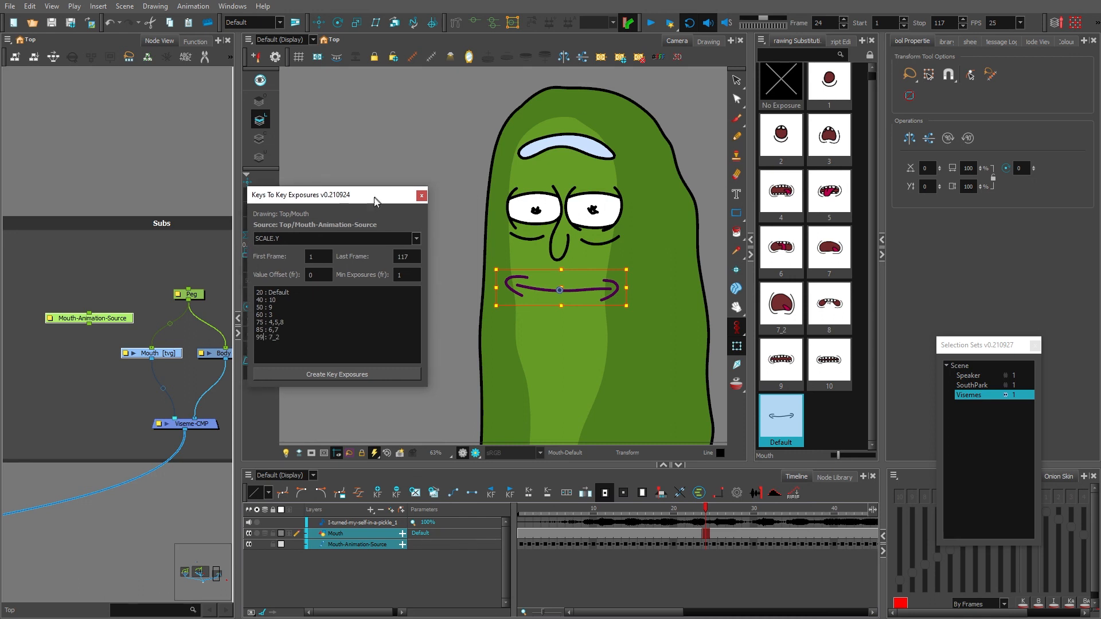
click(334, 376)
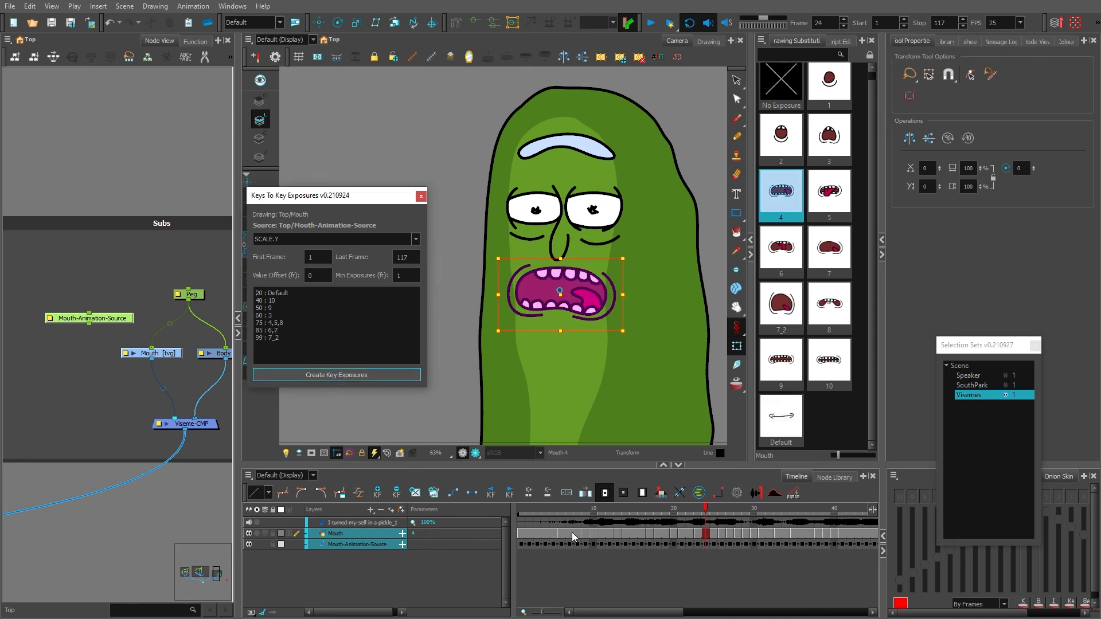
click(689, 511)
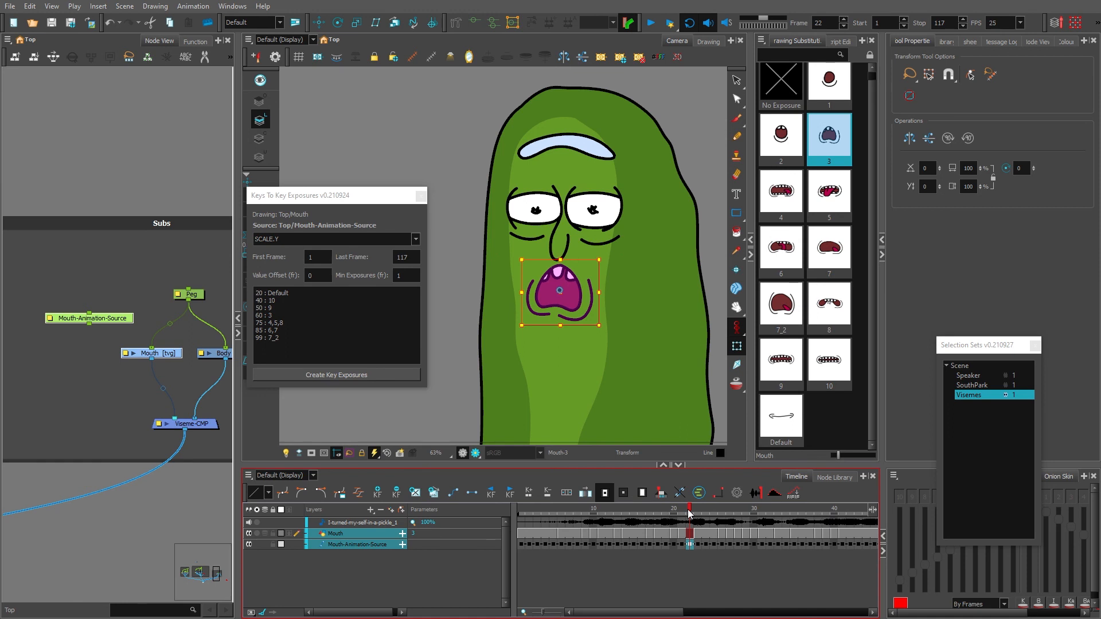
key(shift+comma)
key(shift+Return)
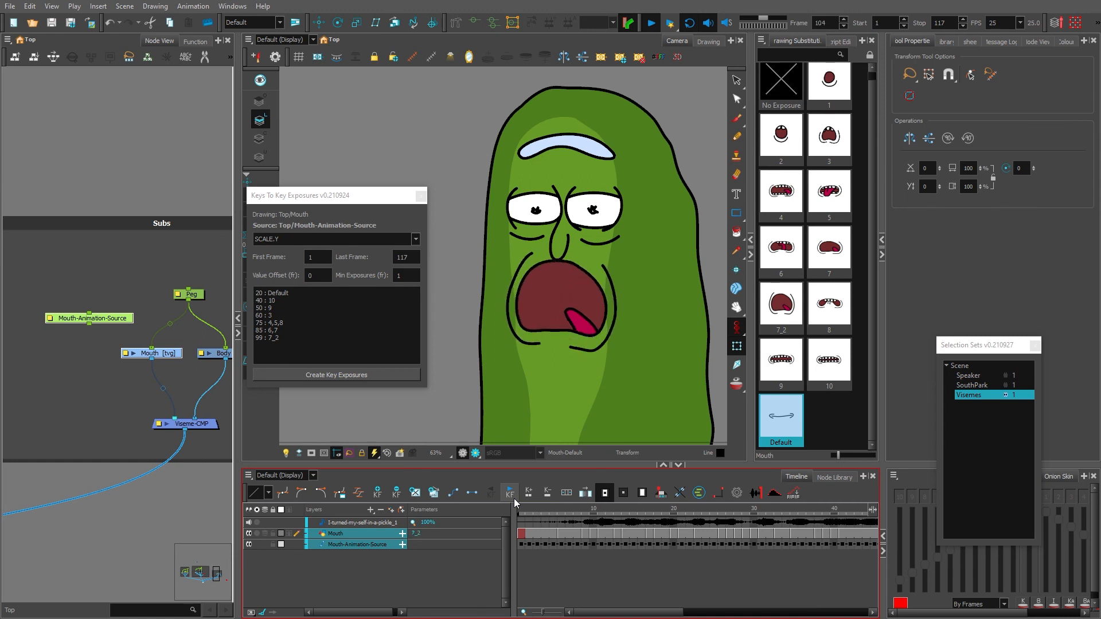
key(shift+Return)
- Set the value offset to 1 frame and the minimum exposures to 2 frames
double_click(404, 276)
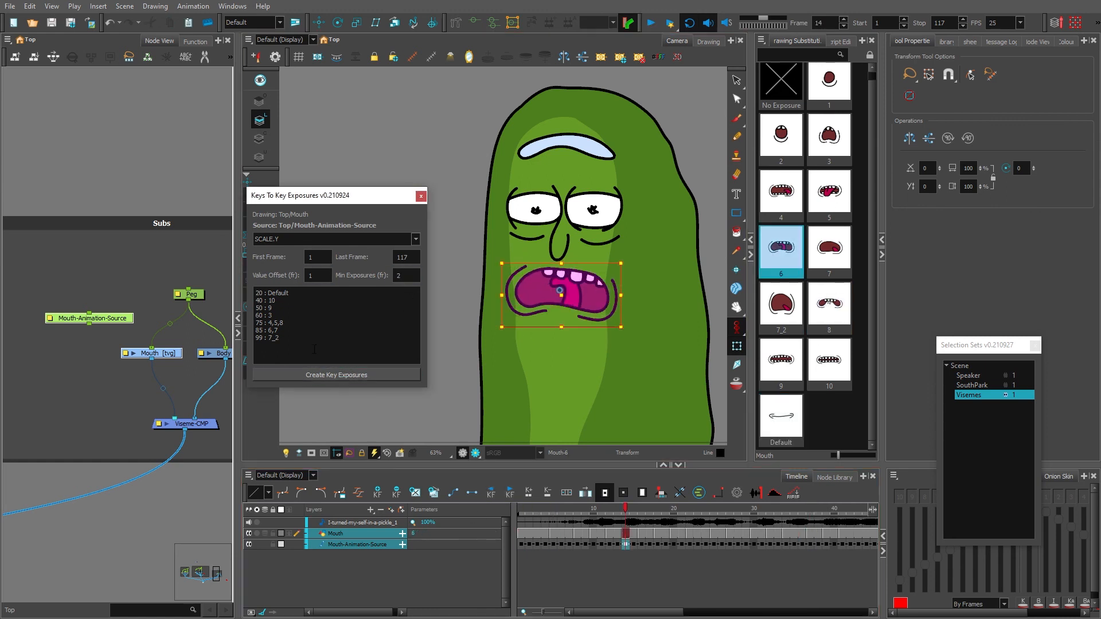
key(BackSpace)
text(5)
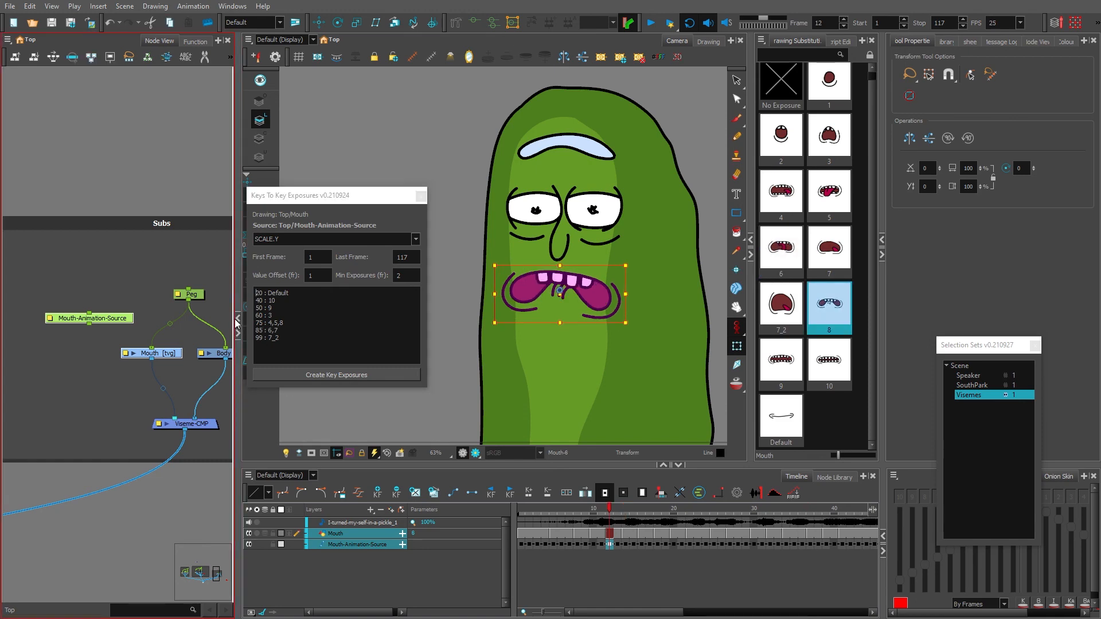
- Uncover the character by collapsing the Node View and moving the dialog aside, and recreate the mouth key exposures
click(238, 320)
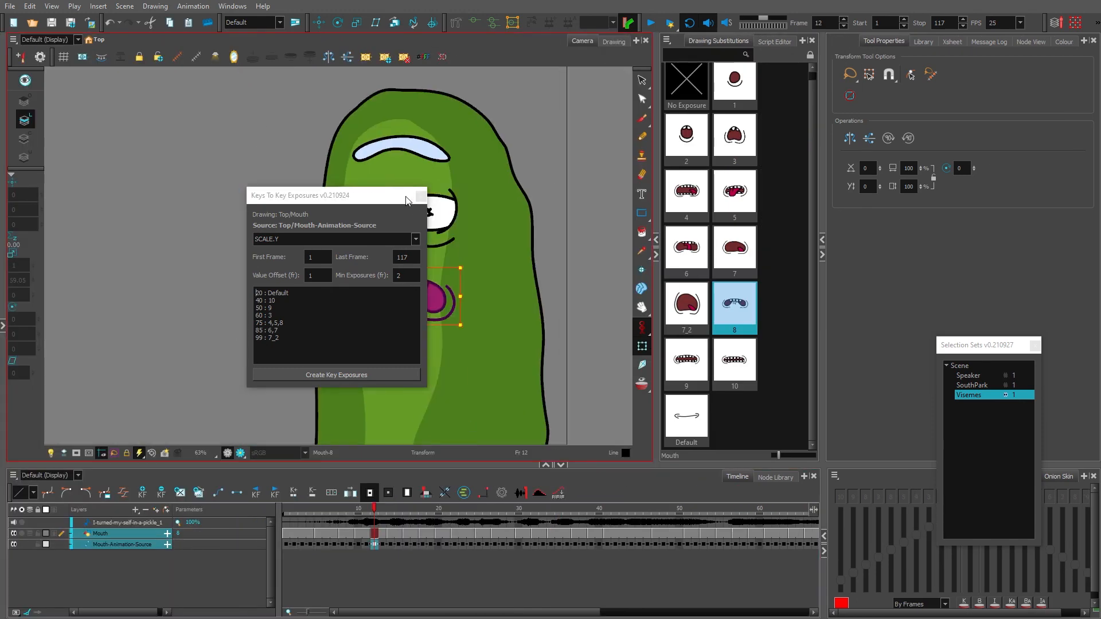
drag(406, 200, 218, 213)
click(106, 388)
- Set the maximum values to 83 for drawings 6,7 and 90 for 7_2, and recreate the key exposures
key(BackSpace)
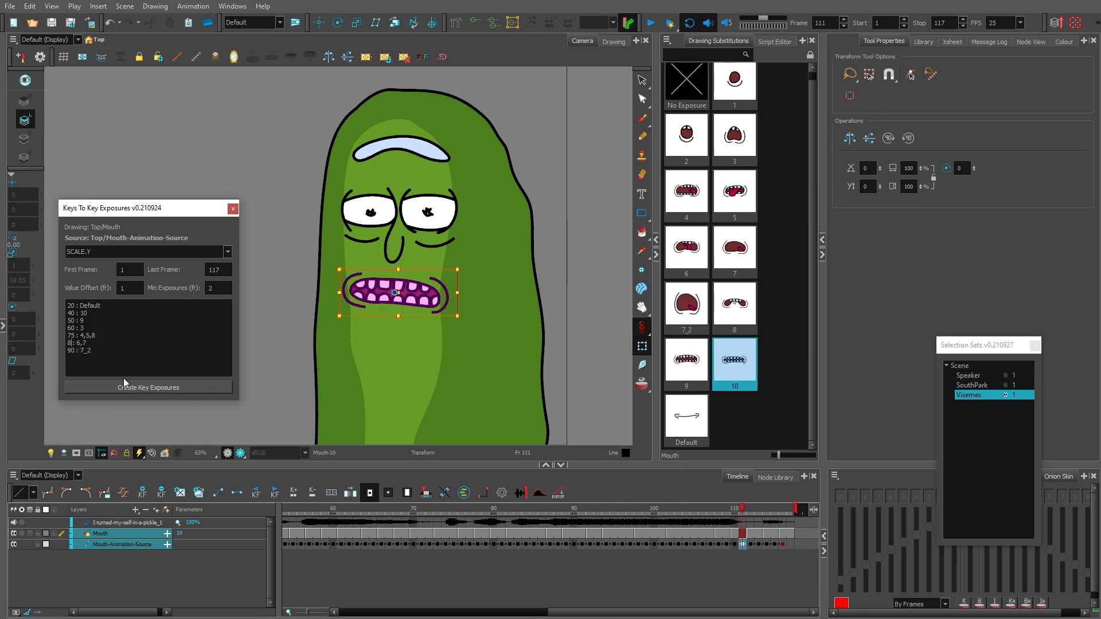
text(3)
click(125, 388)
- Play the scene from the first frame to check the mouth's lip-sync with the adjusted mapping
click(517, 509)
key(Home)
key(Return)
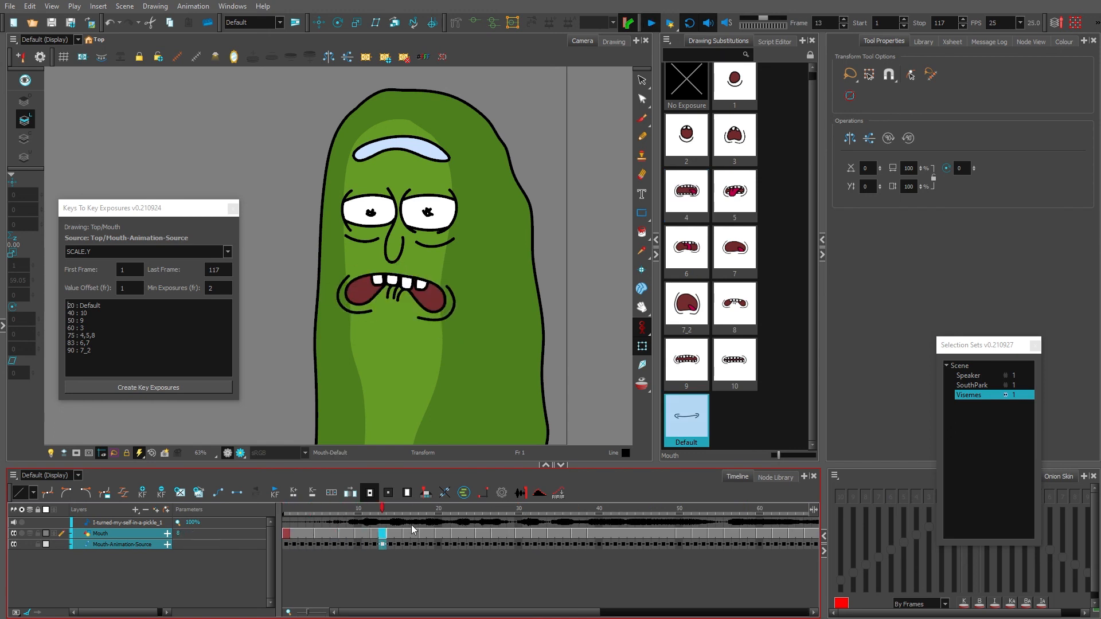